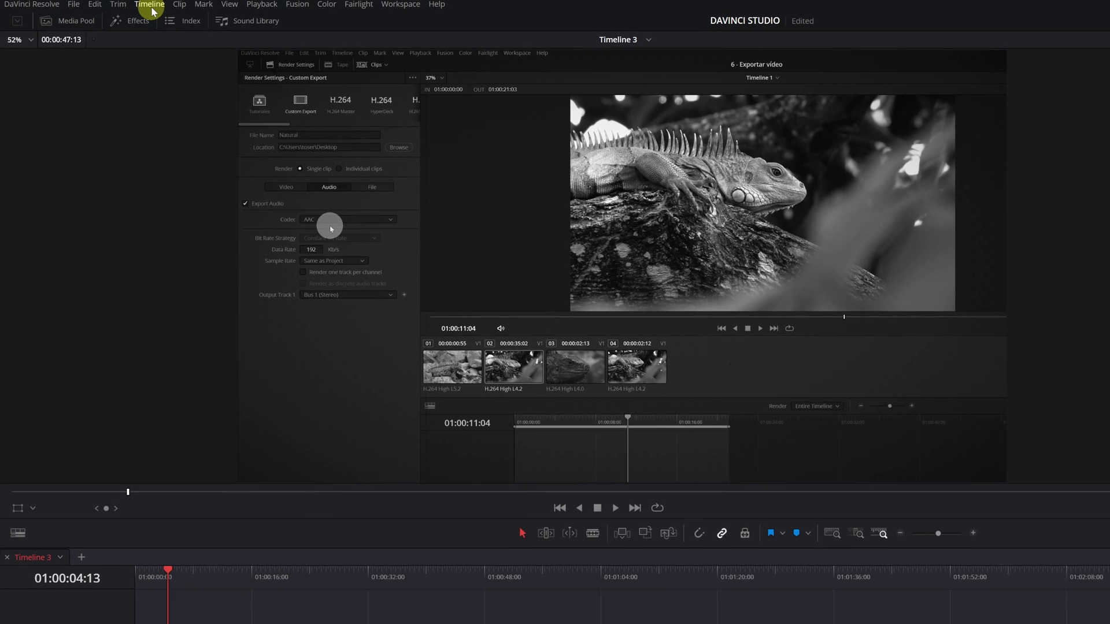
Set up Create Subtitles from Audio: Auto language, Netflix preset, 60 characters, single line.
{"action": "left_click", "coordinate": [140, 4]}
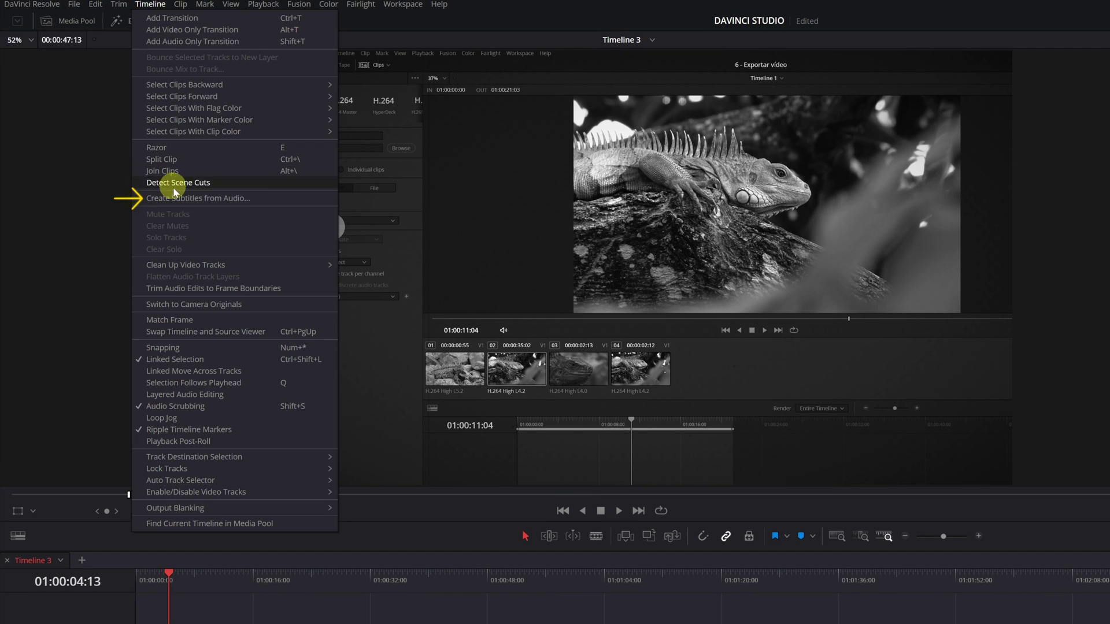
{"action": "left_click", "coordinate": [218, 202]}
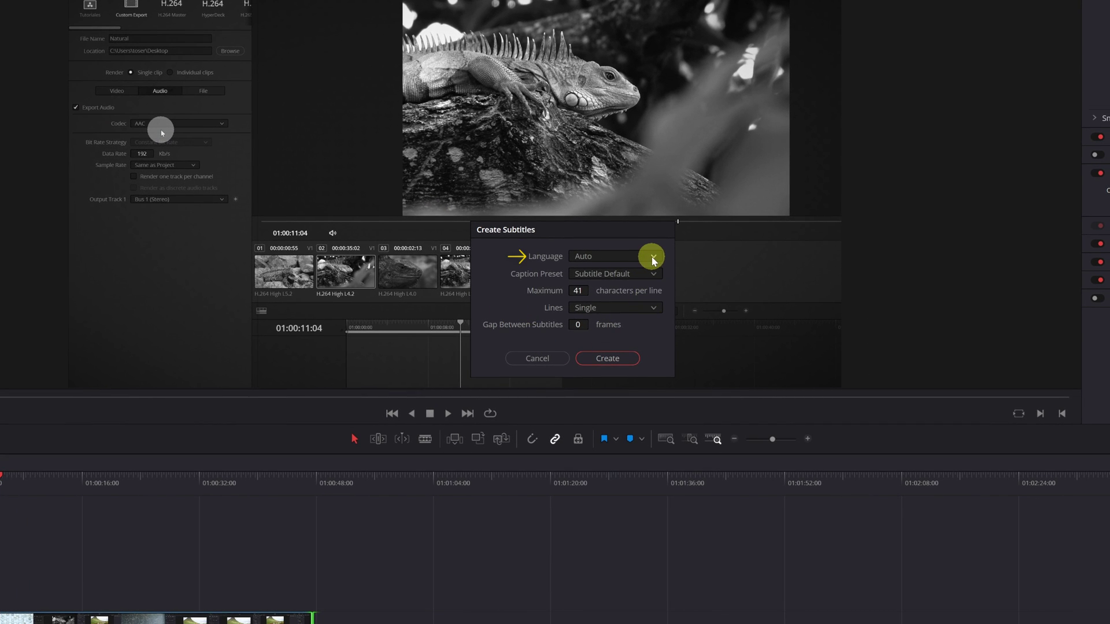
{"action": "left_click", "coordinate": [655, 258]}
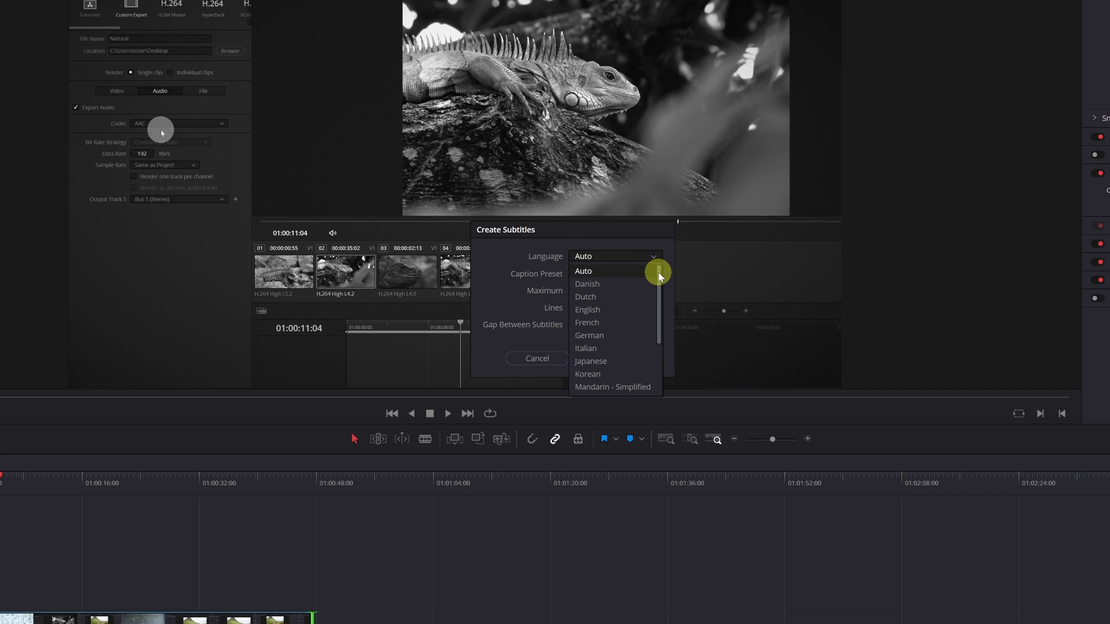
{"action": "mouse_move", "coordinate": [658, 276]}
{"action": "left_mouse_down"}
{"action": "mouse_move", "coordinate": [655, 335]}
{"action": "mouse_move", "coordinate": [657, 270]}
{"action": "left_mouse_up"}
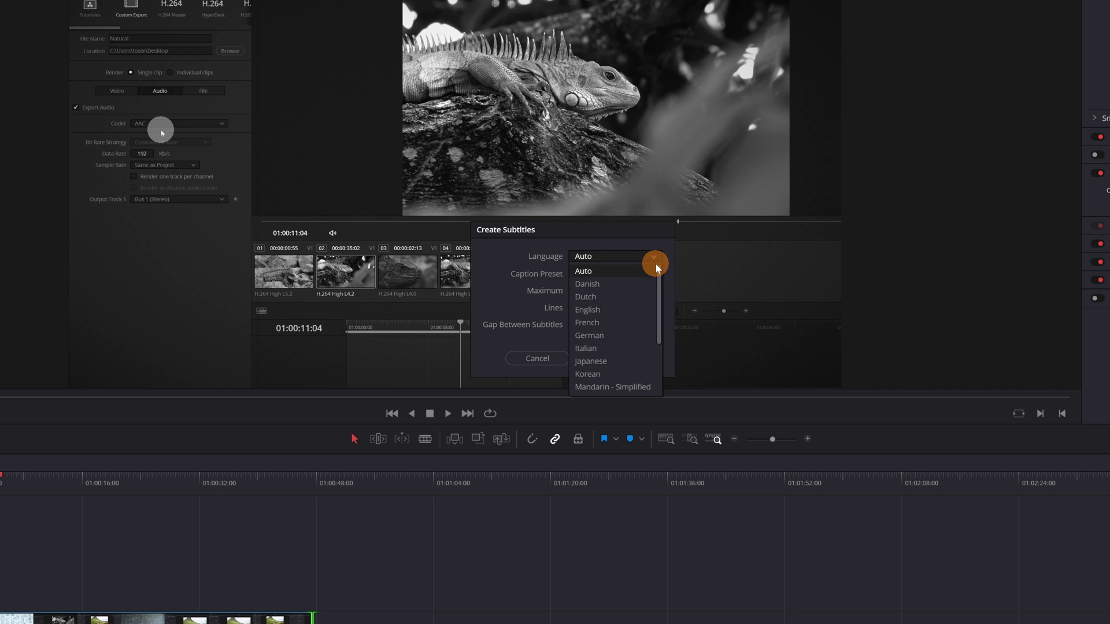
{"action": "left_click", "coordinate": [587, 276]}
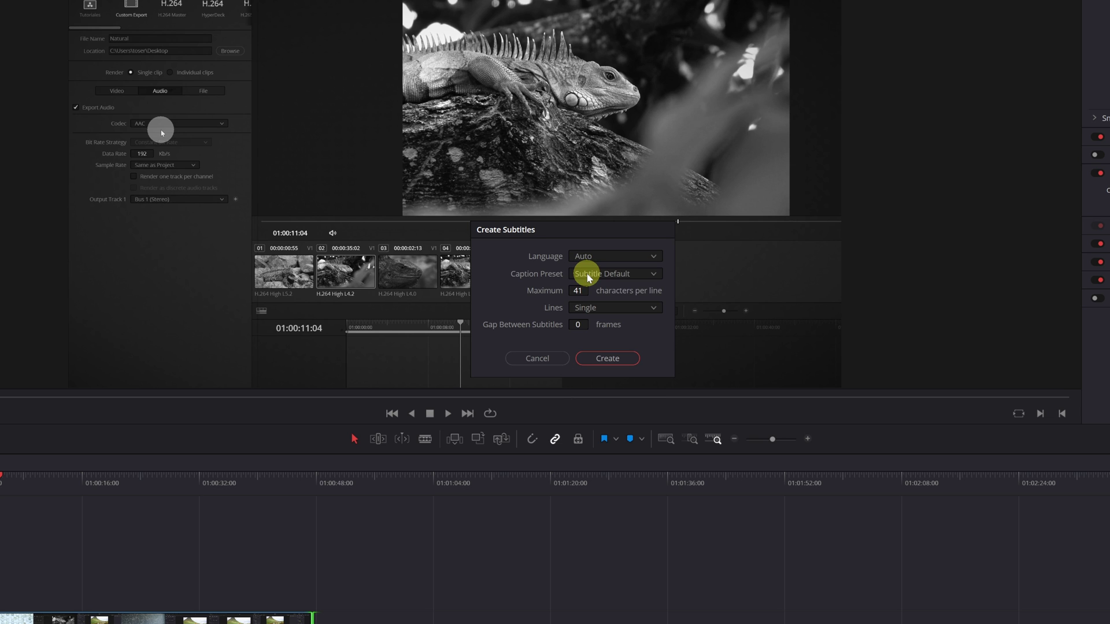
{"action": "left_click", "coordinate": [656, 275]}
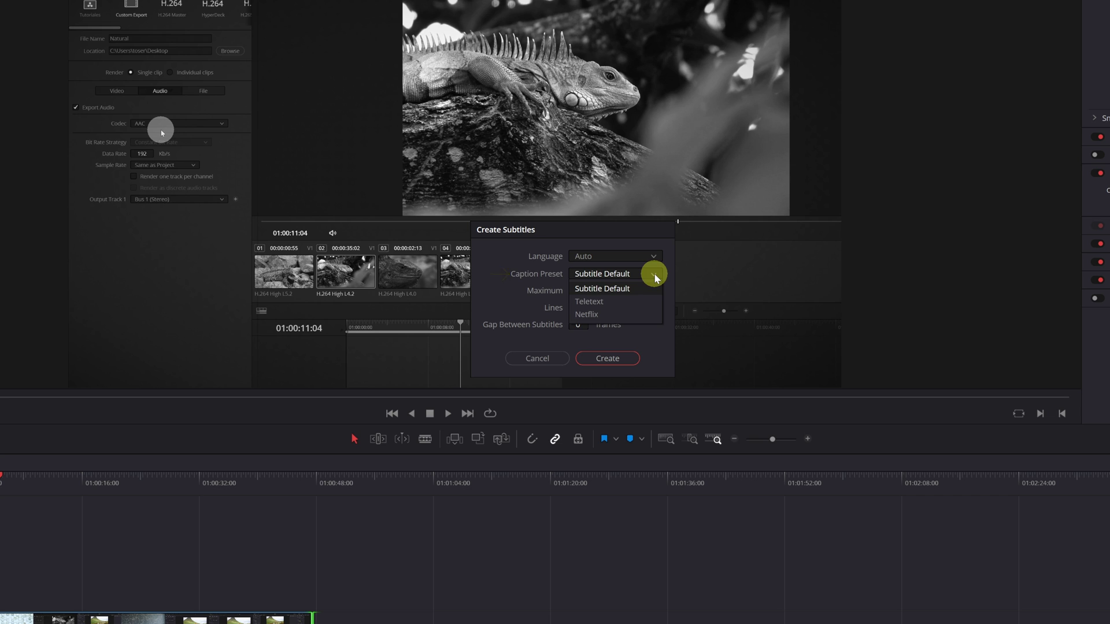
{"action": "left_click", "coordinate": [588, 315]}
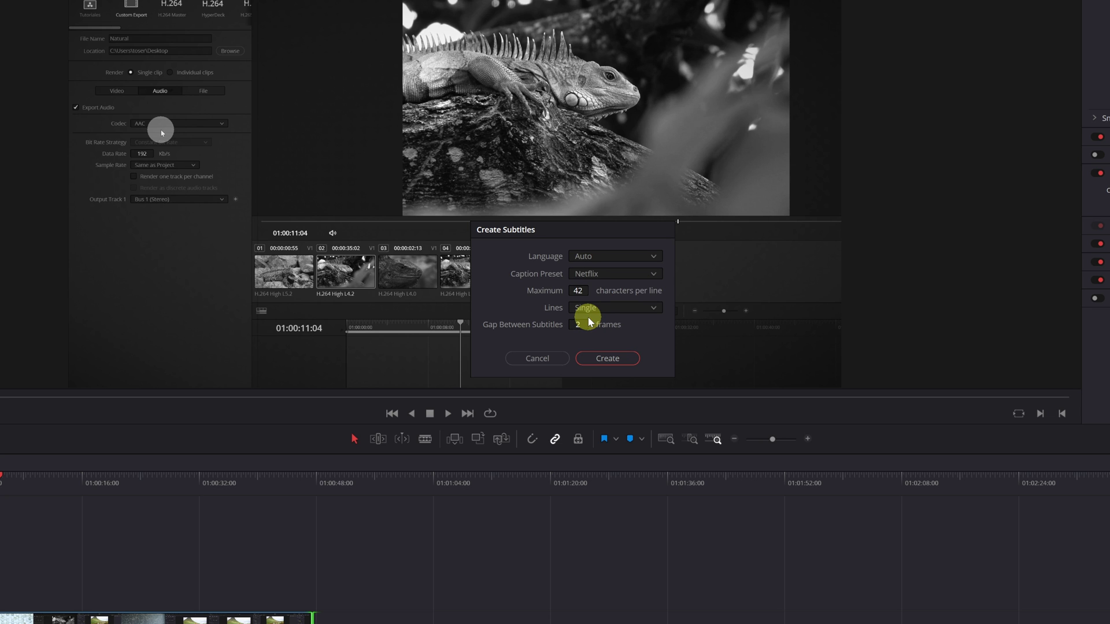
{"action": "left_click", "coordinate": [576, 291]}
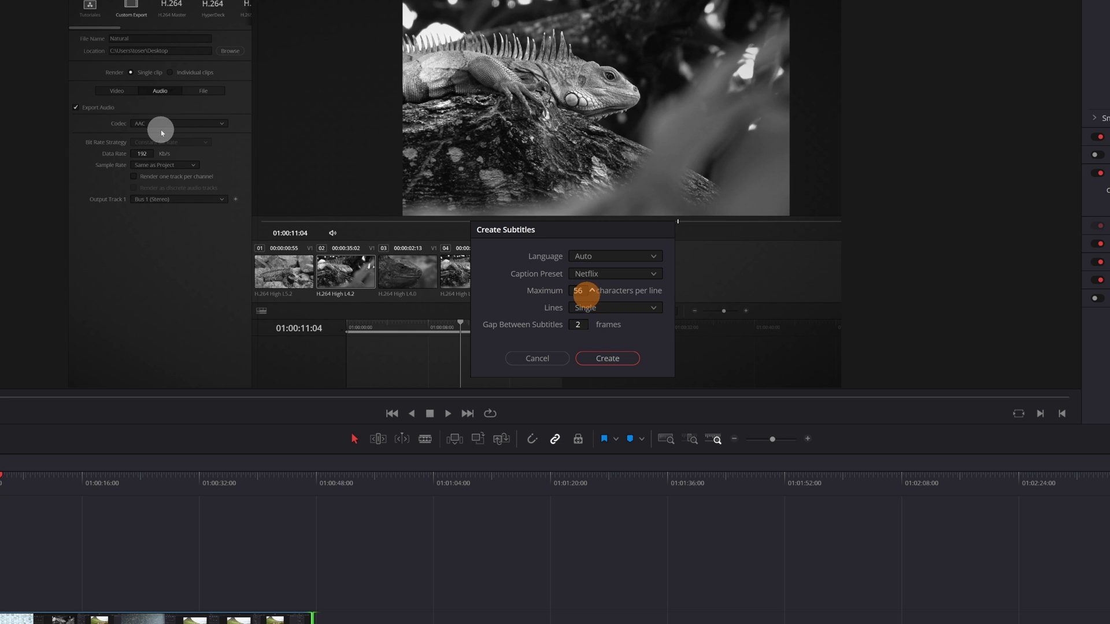
{"action": "mouse_move", "coordinate": [586, 293]}
{"action": "left_mouse_down"}
{"action": "mouse_move", "coordinate": [576, 302]}
{"action": "mouse_move", "coordinate": [599, 286]}
{"action": "left_mouse_up"}
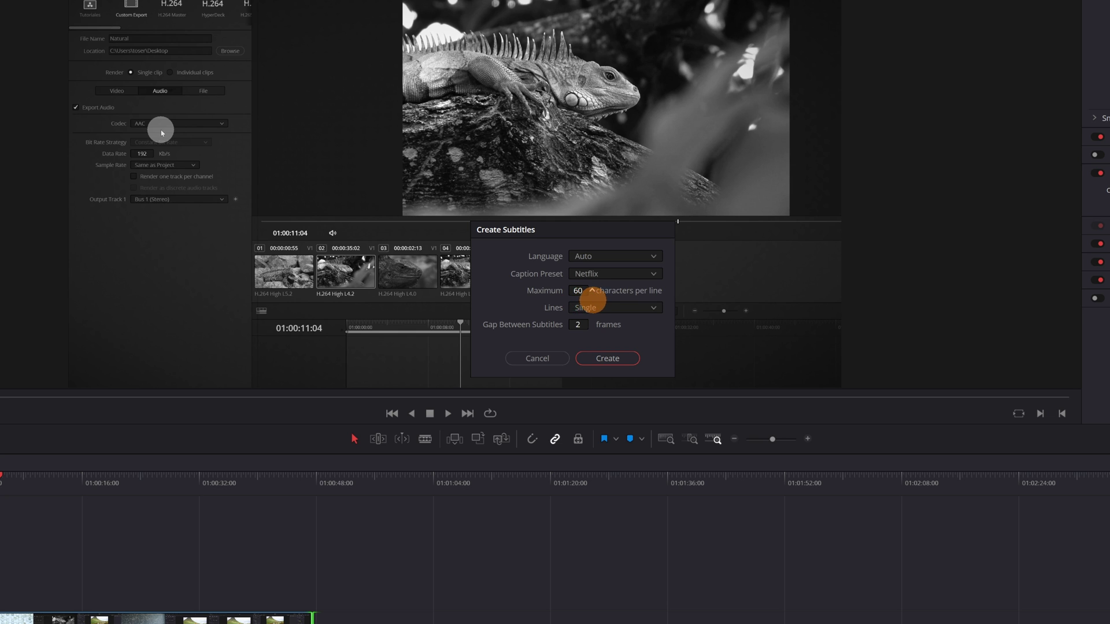
{"action": "left_click", "coordinate": [656, 311]}
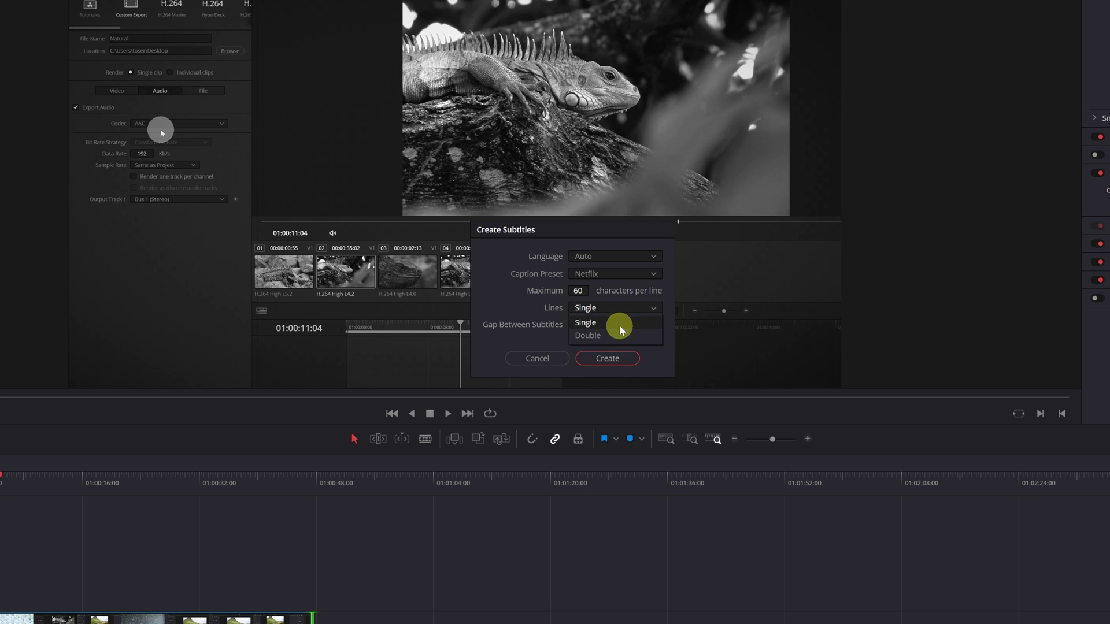
{"action": "left_click", "coordinate": [622, 323]}
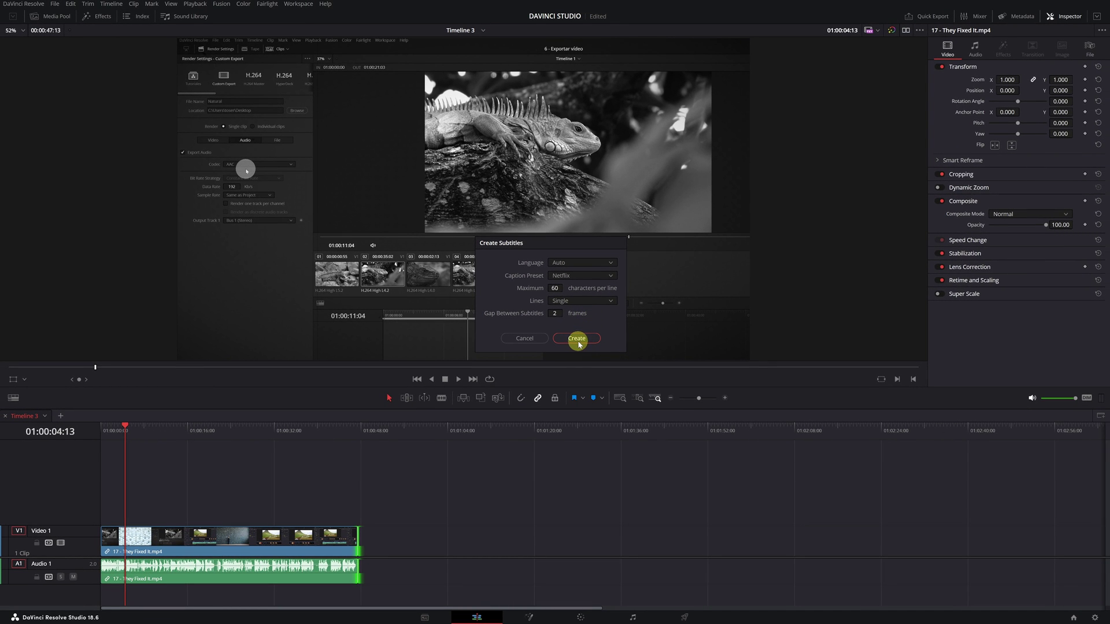
Generate the subtitle track, then play the timeline from the start to preview the captions.
{"action": "left_click", "coordinate": [578, 341]}
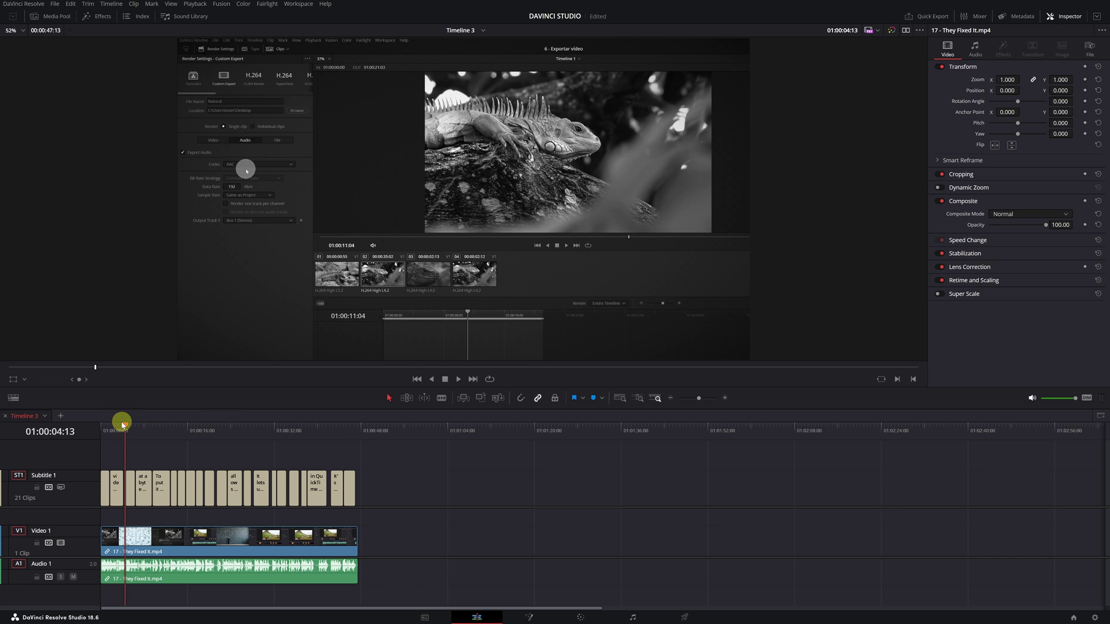
{"action": "left_click", "coordinate": [101, 426]}
{"action": "key", "text": "space"}
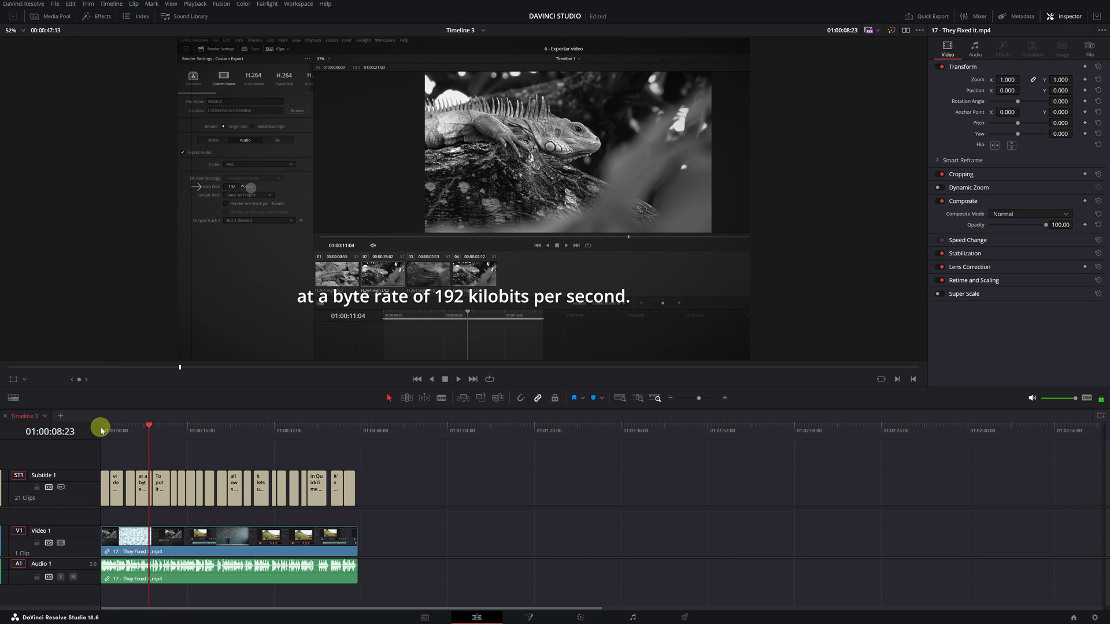
Set the selected subtitles to Impact font at size 81, keeping the text white.
{"action": "left_click", "coordinate": [141, 479]}
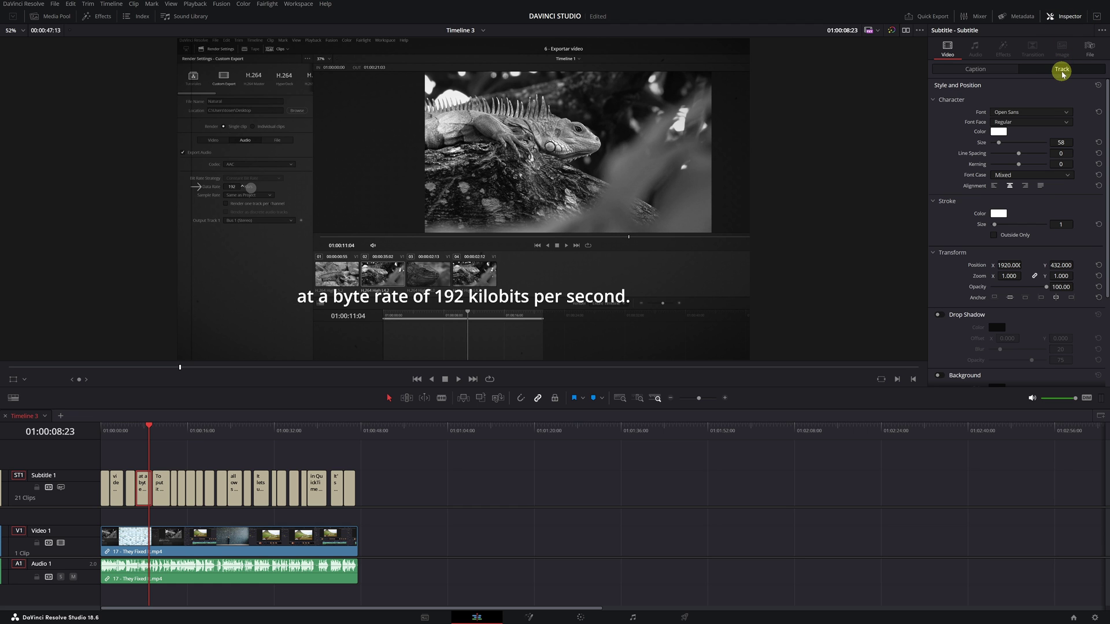
{"action": "left_click", "coordinate": [1066, 112]}
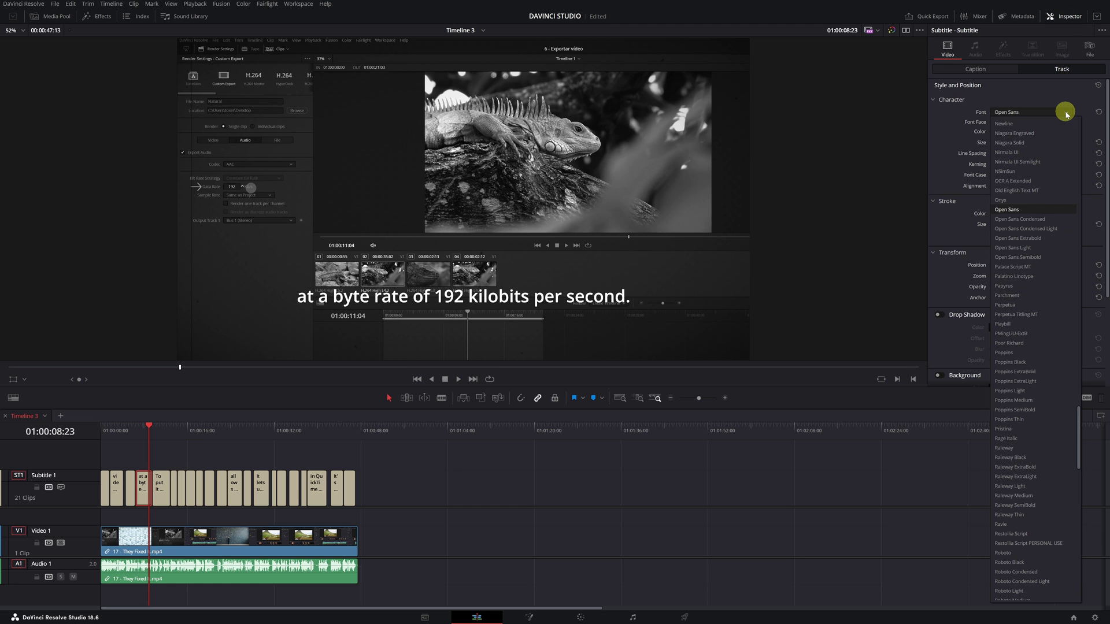
{"action": "left_click", "coordinate": [1066, 116]}
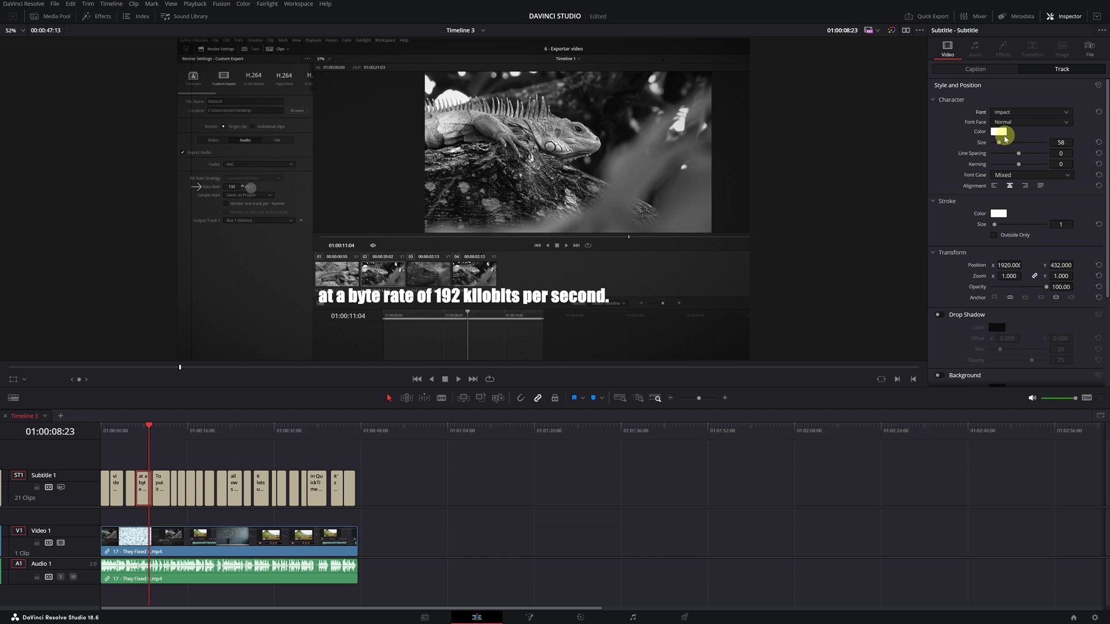
{"action": "left_click", "coordinate": [1000, 132]}
{"action": "left_click", "coordinate": [610, 242]}
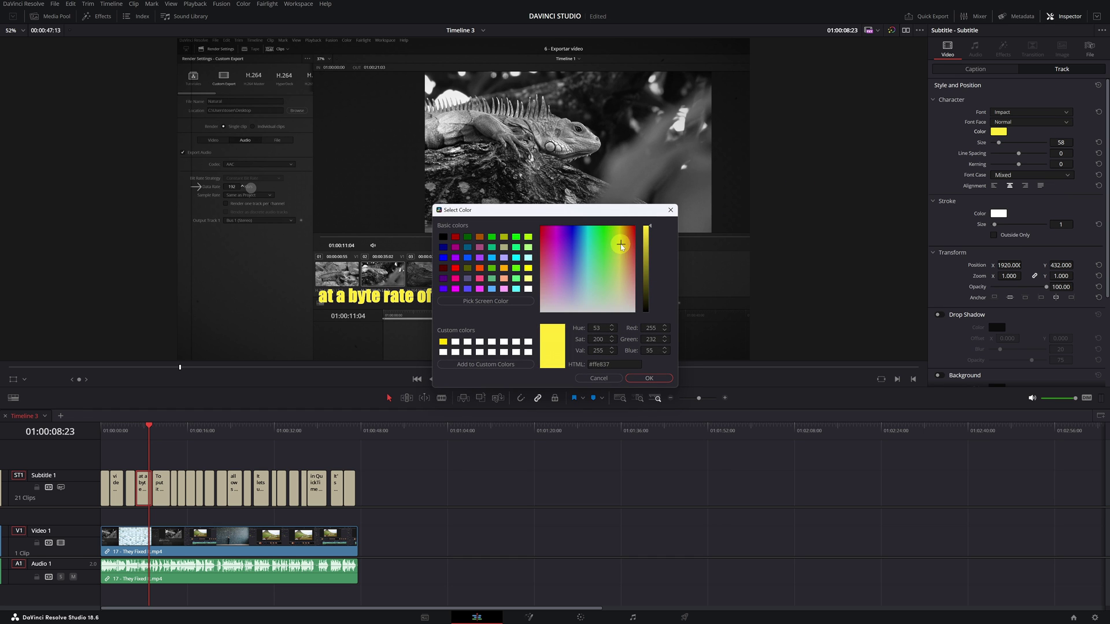
{"action": "left_click", "coordinate": [598, 379]}
{"action": "left_click_drag", "start_coordinate": [1058, 142], "coordinate": [1059, 142]}
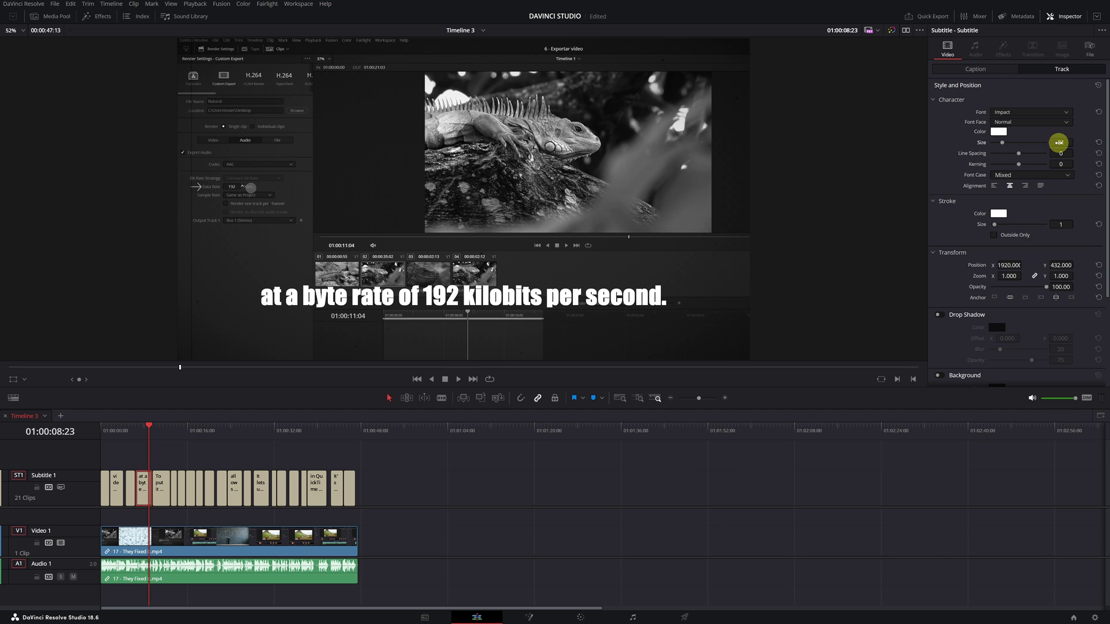
Add a drop shadow with X offset 16 and a dark background box.
{"action": "left_click", "coordinate": [938, 314]}
{"action": "left_click_drag", "start_coordinate": [1003, 338], "coordinate": [1018, 339]}
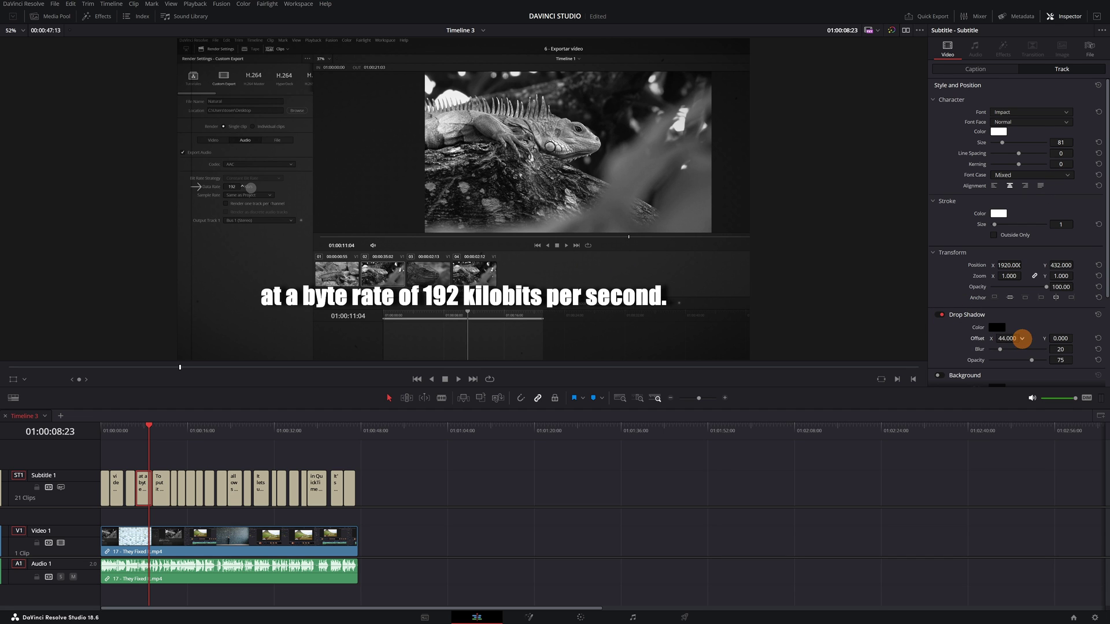
{"action": "left_click", "coordinate": [942, 376]}
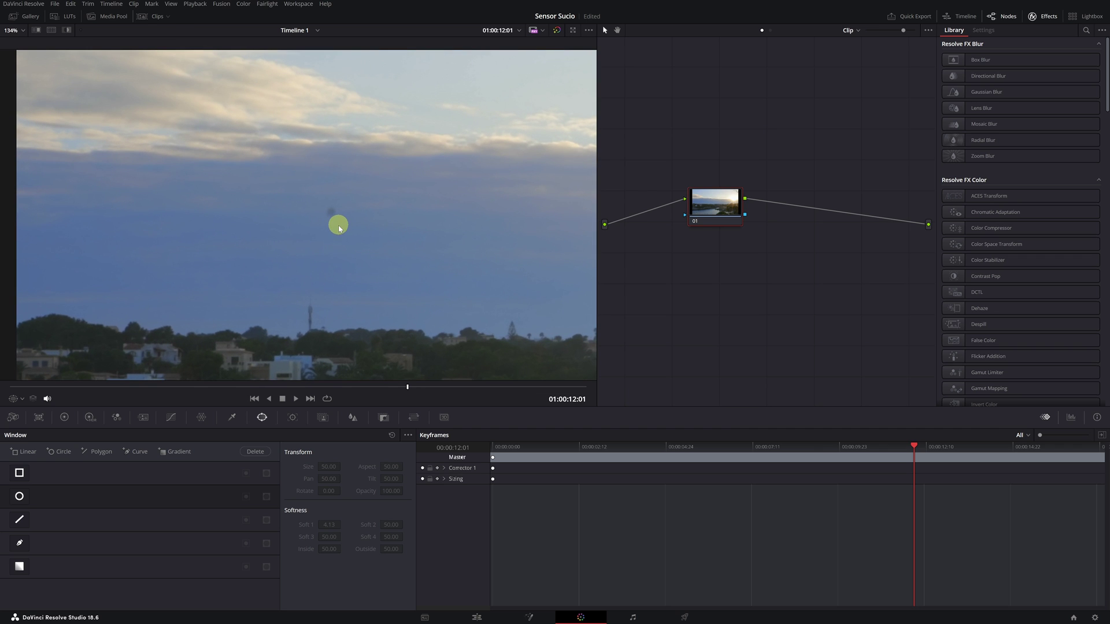
{"action": "key", "text": "Down"}
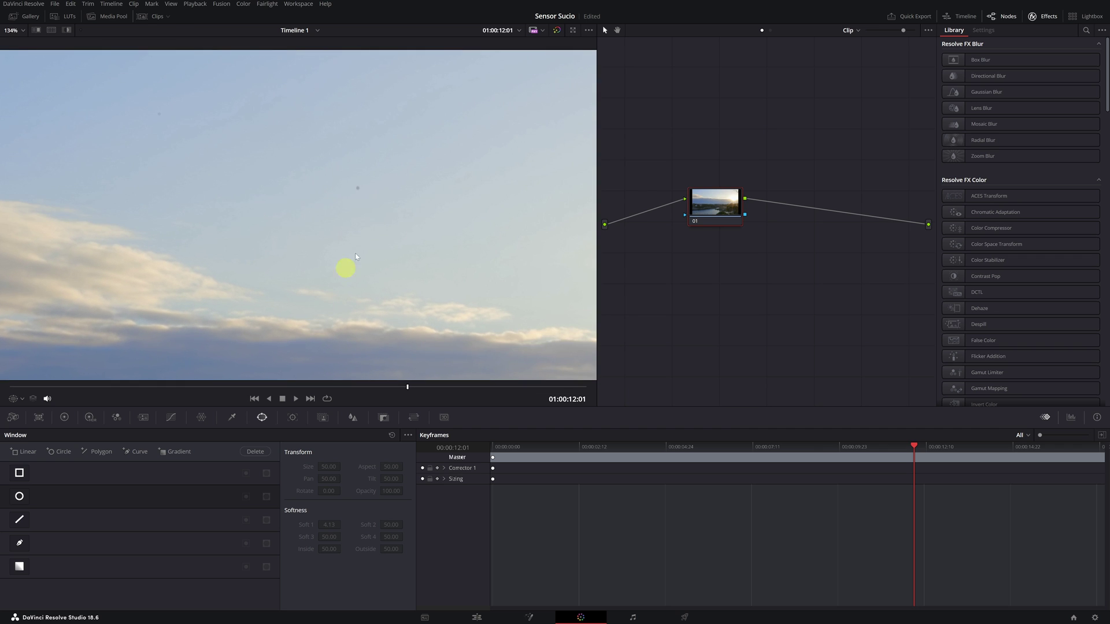
{"action": "left_click_drag", "start_coordinate": [204, 165], "coordinate": [238, 184]}
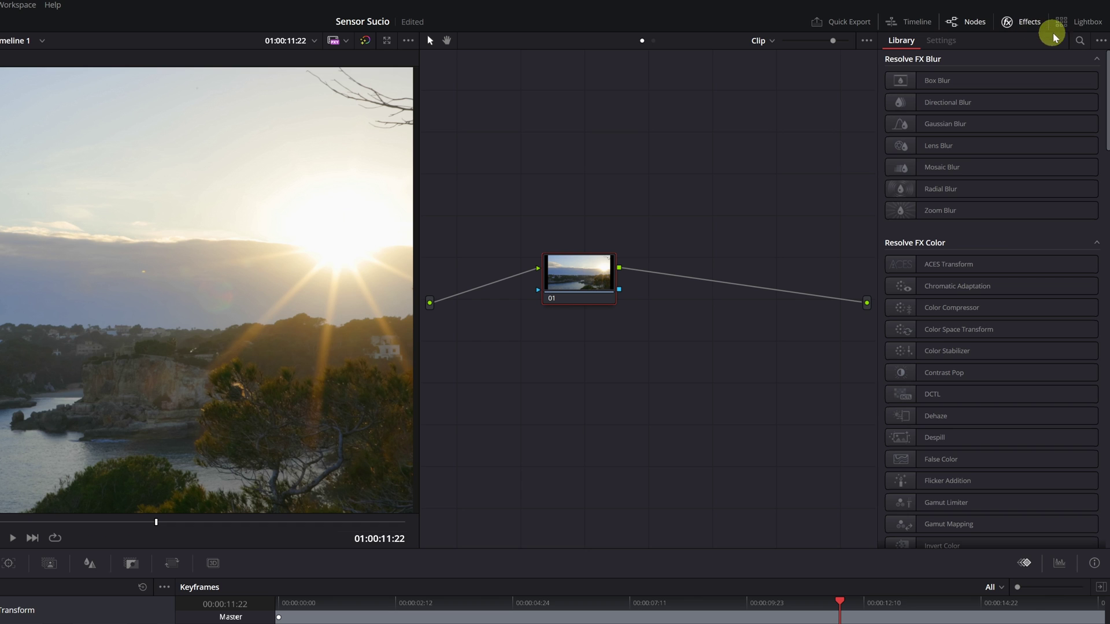
Apply the Dead Pixel Fixer effect to node 01.
{"action": "left_click", "coordinate": [1080, 41]}
{"action": "type", "text": "dead pixel"}
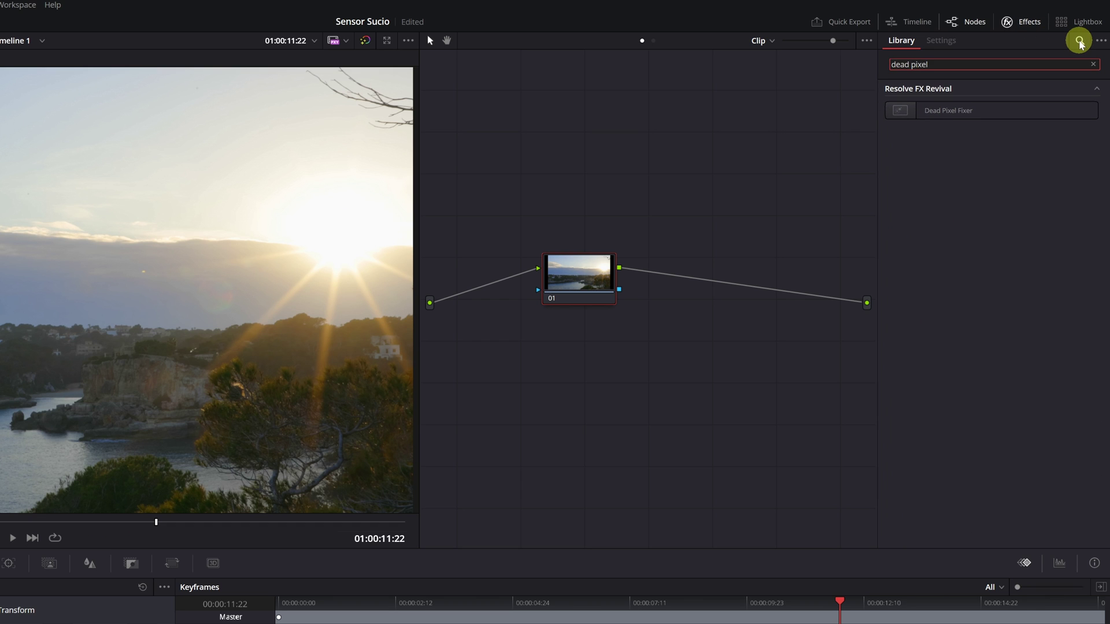
{"action": "left_click", "coordinate": [954, 112]}
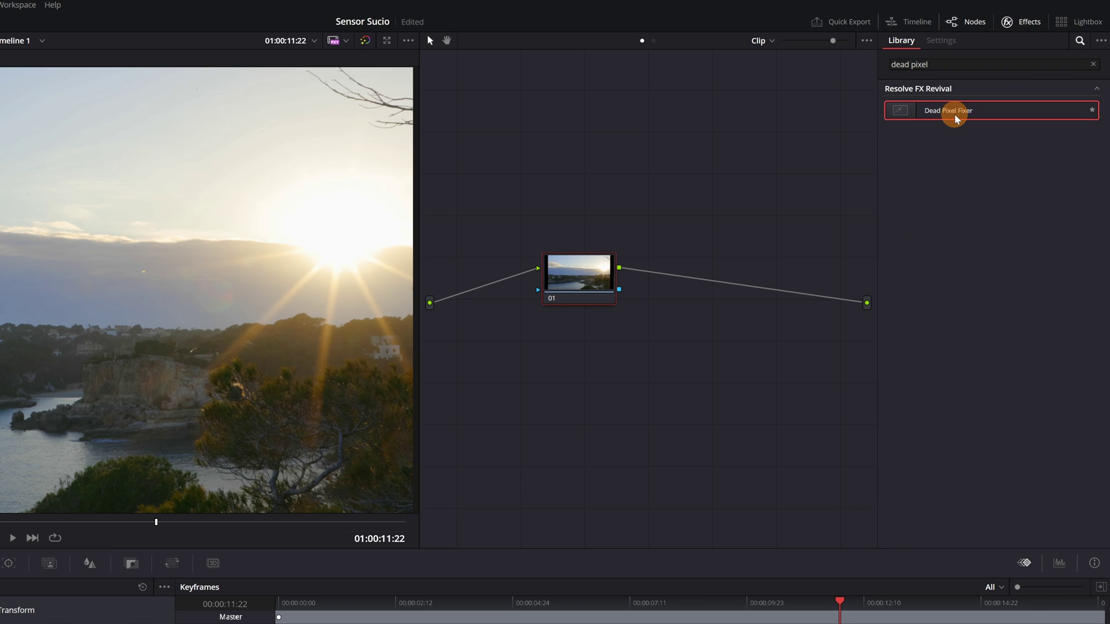
{"action": "left_click_drag", "start_coordinate": [956, 113], "coordinate": [580, 274]}
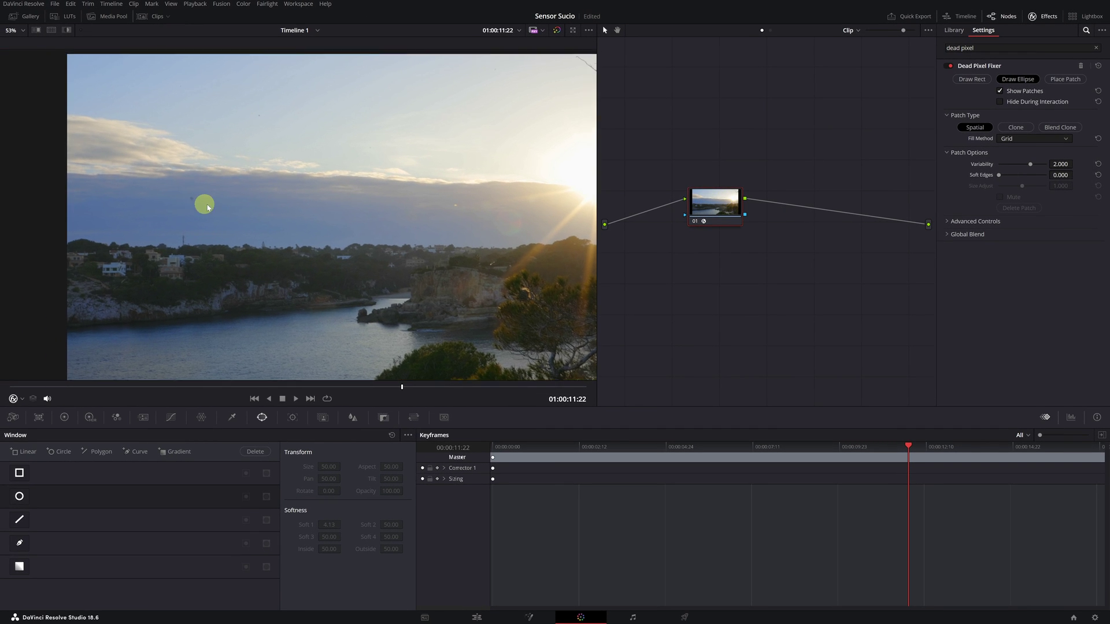
{"action": "scroll", "coordinate": [204, 206], "scroll_direction": "up", "scroll_amount": 3}
Draw an elliptical patch over the dust spot in the sky.
{"action": "left_click_drag", "start_coordinate": [204, 206], "coordinate": [387, 238]}
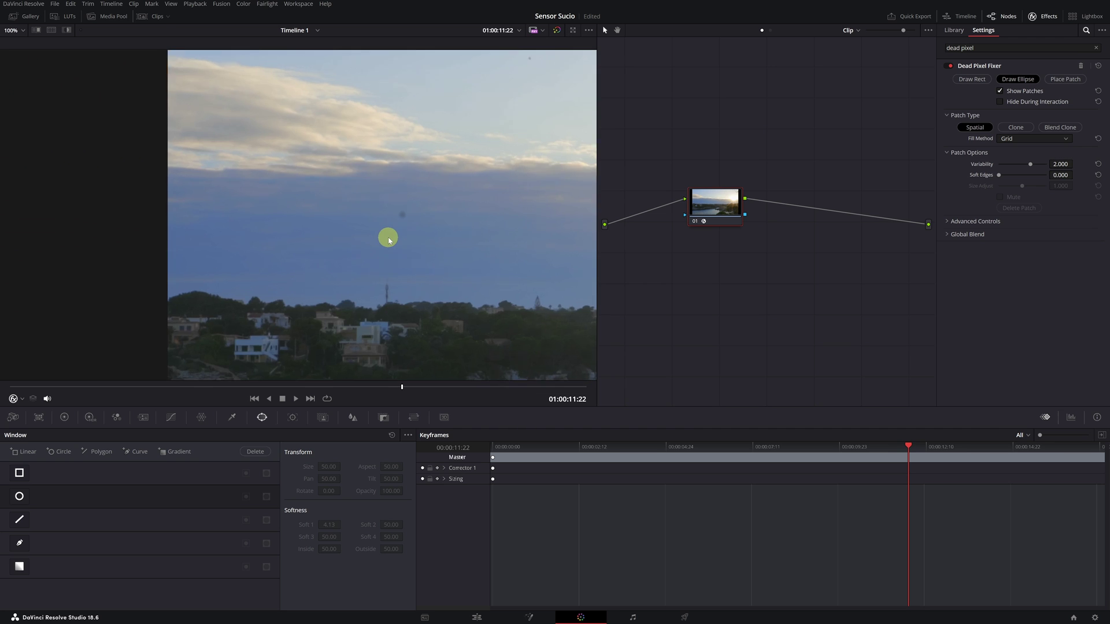
{"action": "scroll", "coordinate": [388, 237], "scroll_direction": "up", "scroll_amount": 2}
{"action": "scroll", "coordinate": [365, 226], "scroll_direction": "up", "scroll_amount": 1}
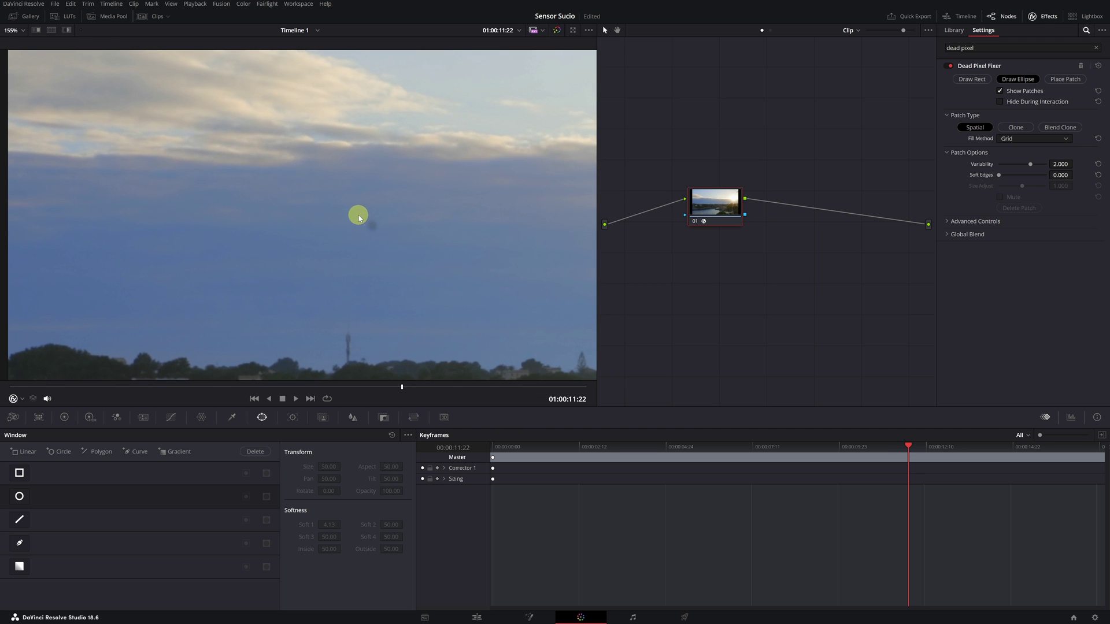
{"action": "left_click_drag", "start_coordinate": [363, 217], "coordinate": [385, 236]}
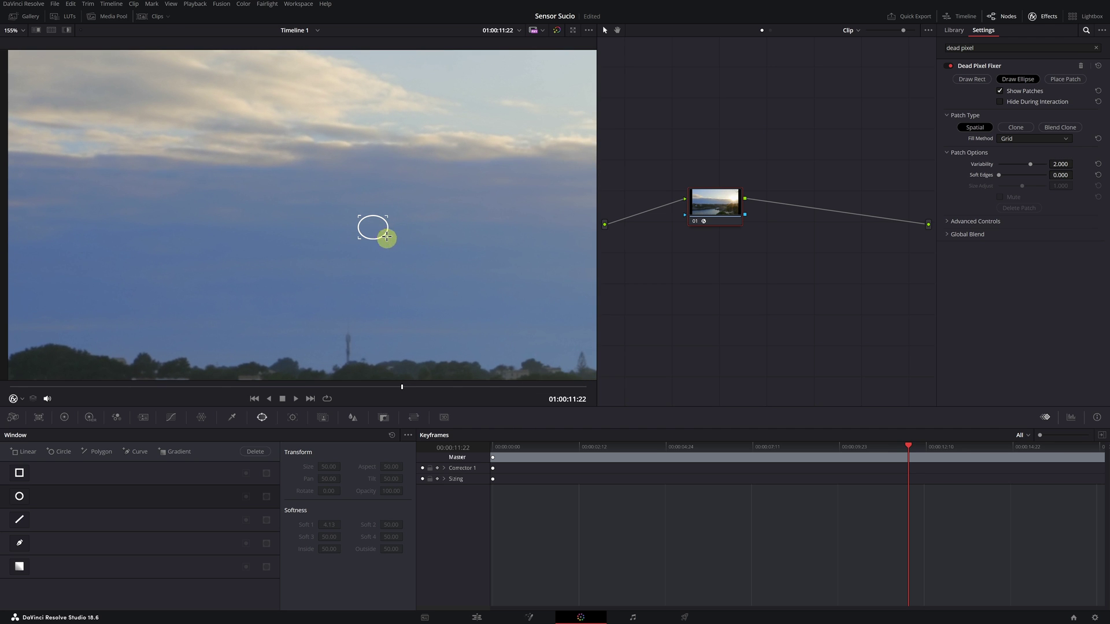
{"action": "left_click_drag", "start_coordinate": [490, 102], "coordinate": [358, 149]}
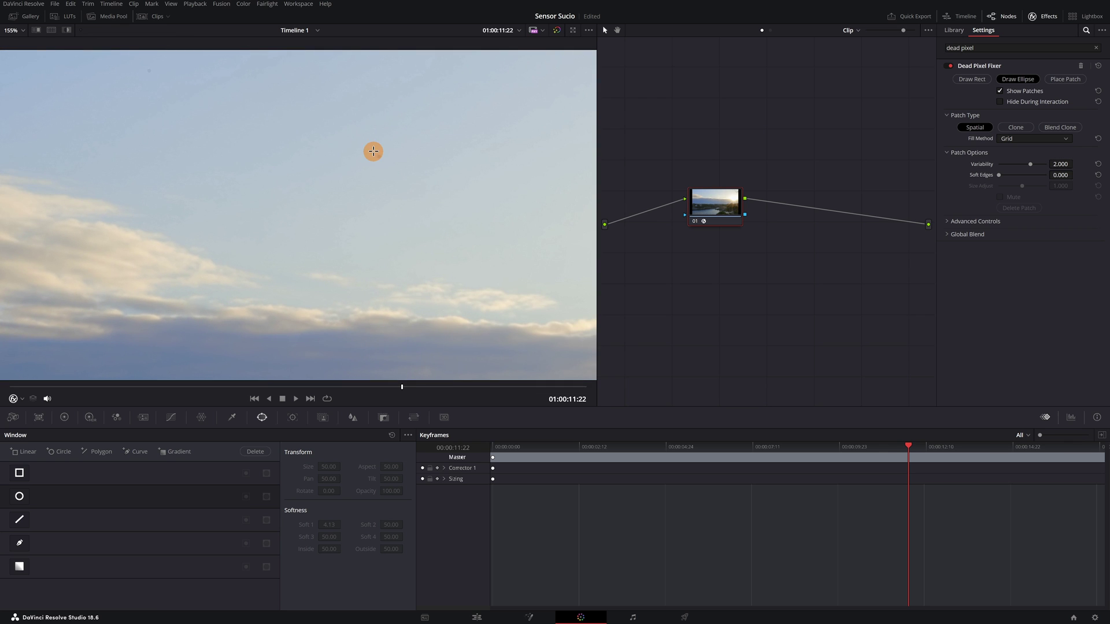
{"action": "left_click_drag", "start_coordinate": [282, 161], "coordinate": [244, 146]}
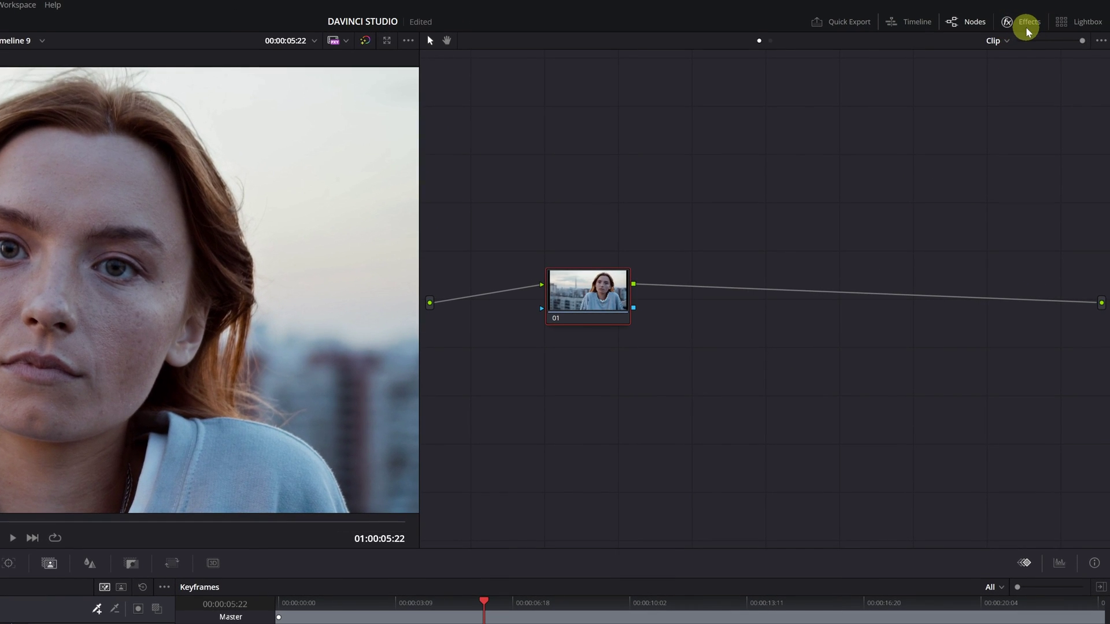
Find Face Refinement in the Effects Library and drop it onto node 01.
{"action": "left_click", "coordinate": [1027, 22]}
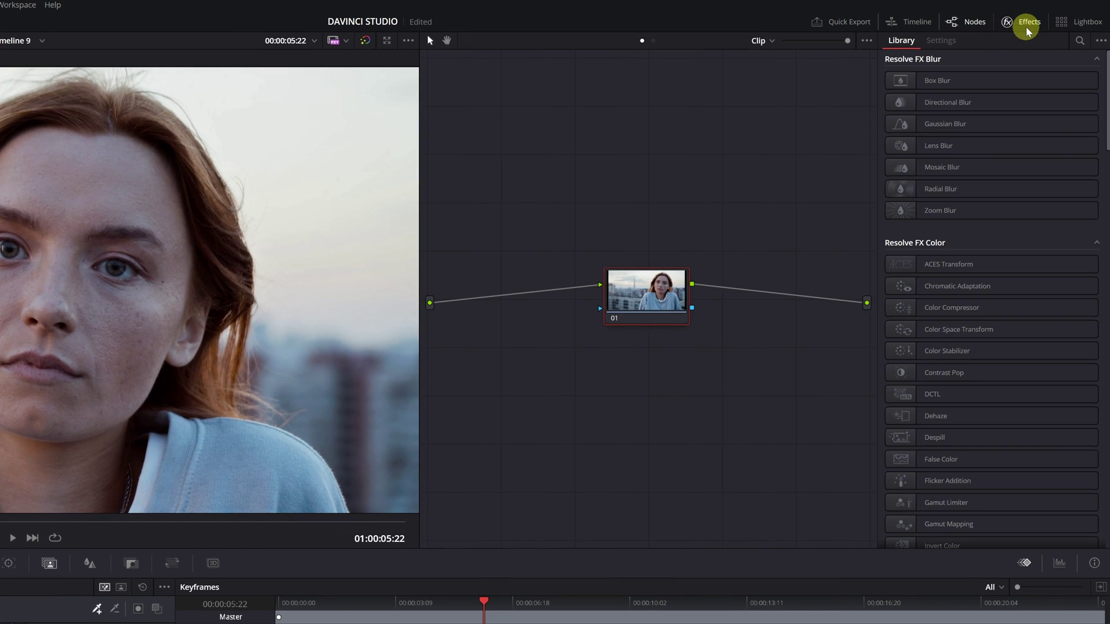
{"action": "left_click", "coordinate": [1079, 41]}
{"action": "type", "text": "face"}
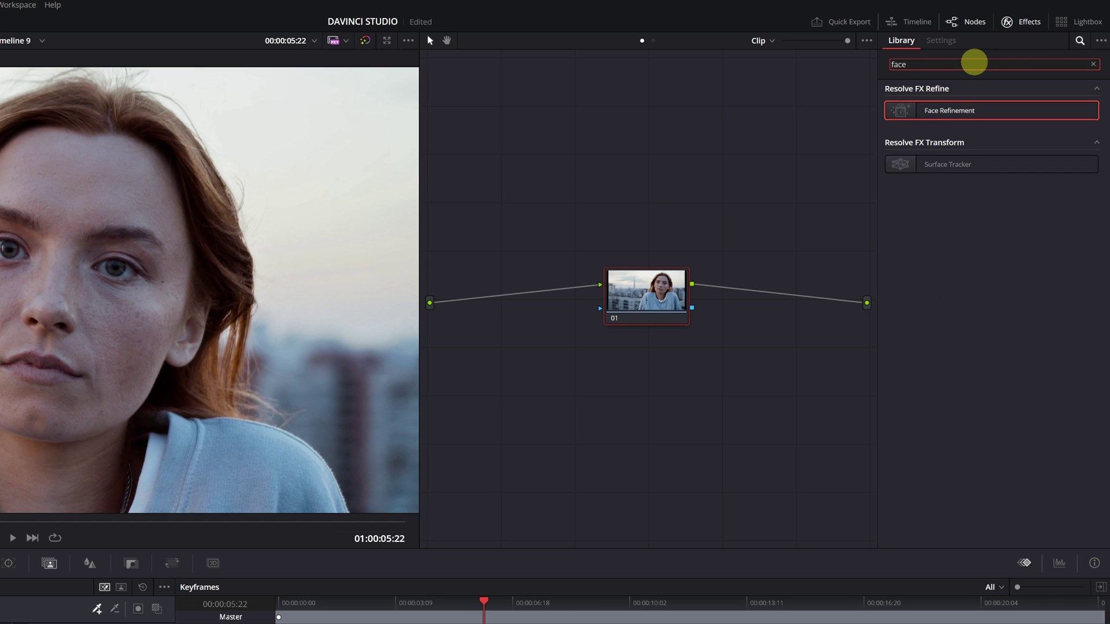
{"action": "mouse_move", "coordinate": [944, 111]}
{"action": "left_mouse_down"}
{"action": "mouse_move", "coordinate": [802, 163]}
{"action": "mouse_move", "coordinate": [642, 295]}
{"action": "left_mouse_up"}
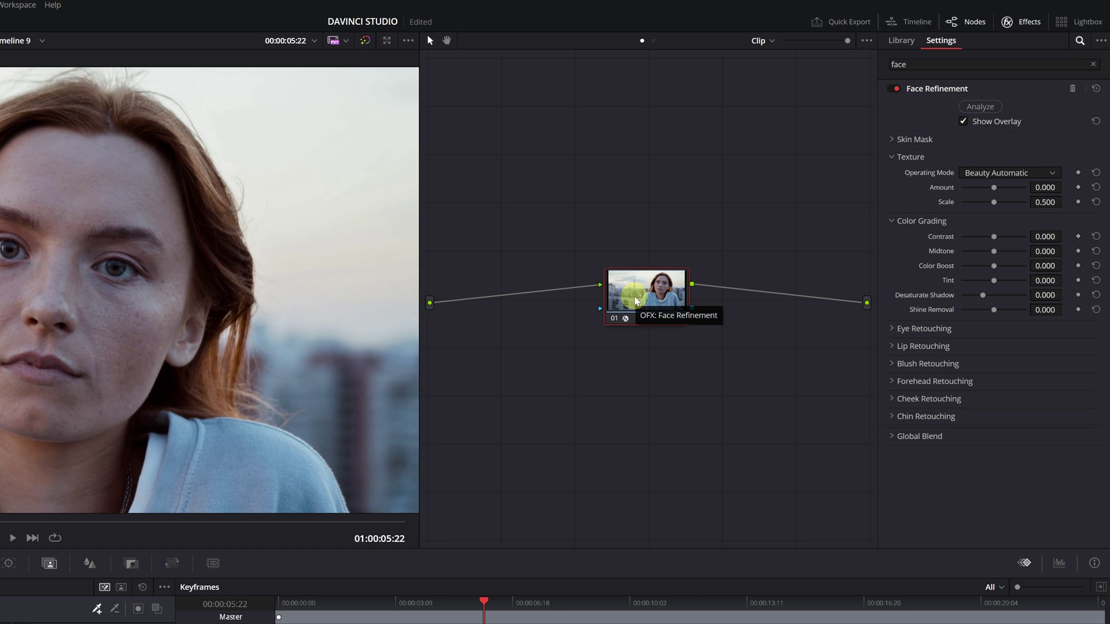
Analyse the woman's face and turn off Show Overlay.
{"action": "left_click", "coordinate": [980, 106]}
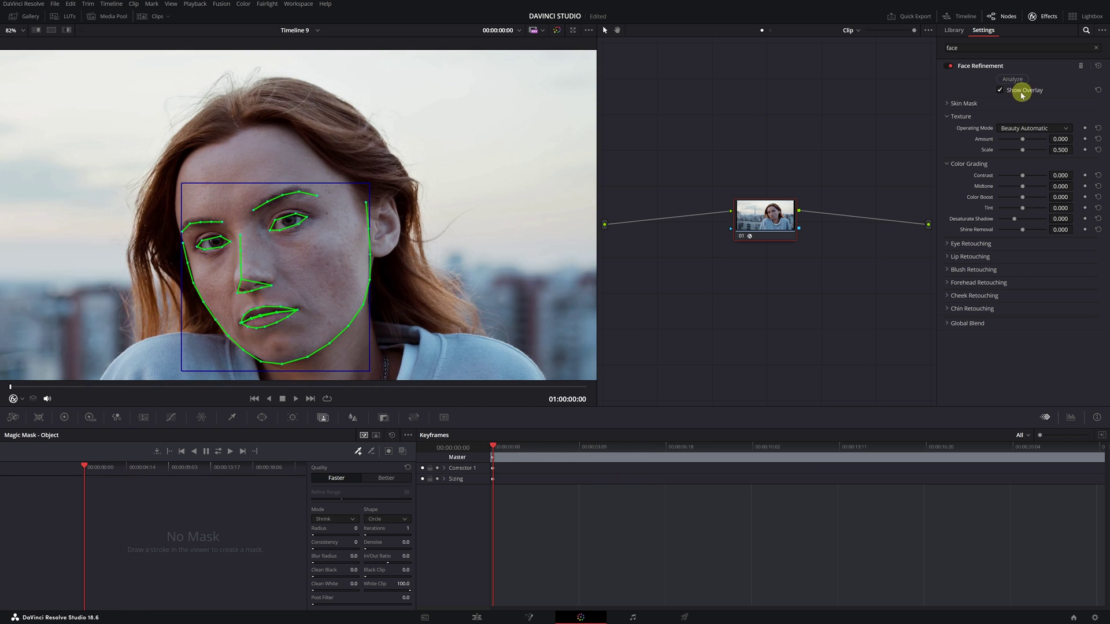
{"action": "left_click", "coordinate": [1001, 90]}
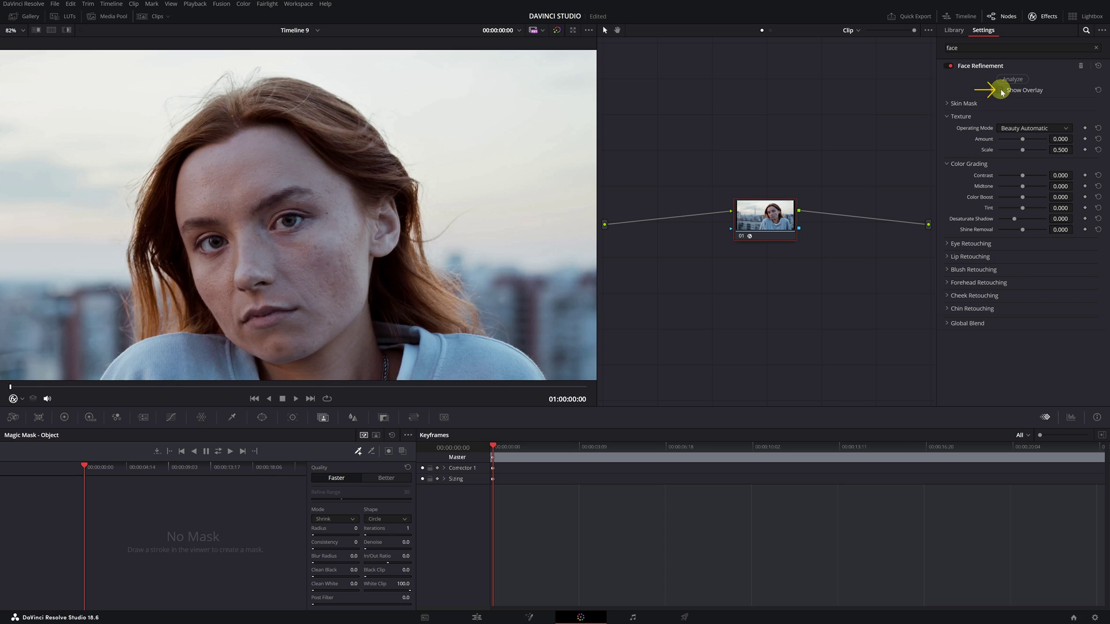
{"action": "scroll", "coordinate": [330, 205], "scroll_direction": "up", "scroll_amount": 1}
{"action": "scroll", "coordinate": [322, 233], "scroll_direction": "up", "scroll_amount": 1}
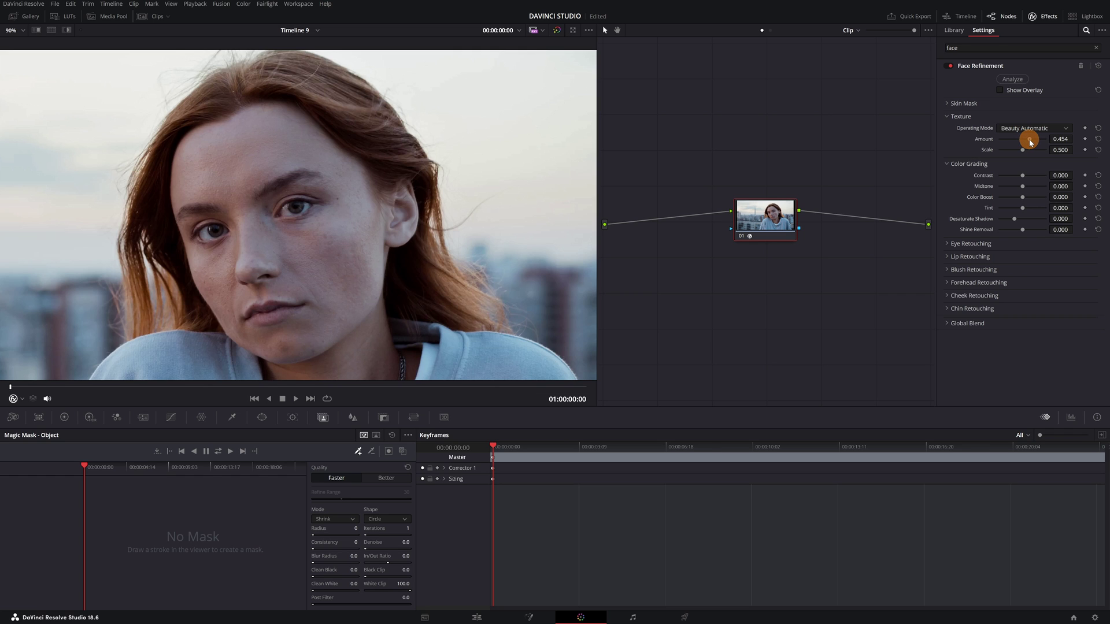
Set the Face Refinement Texture Amount to about 0.454.
{"action": "left_click_drag", "start_coordinate": [1030, 141], "coordinate": [1050, 141]}
Set eye sharpening 0.040, brightening 0.114, eye light 0.274, eyebag 0.234, then disable Face Refinement.
{"action": "left_click", "coordinate": [947, 246]}
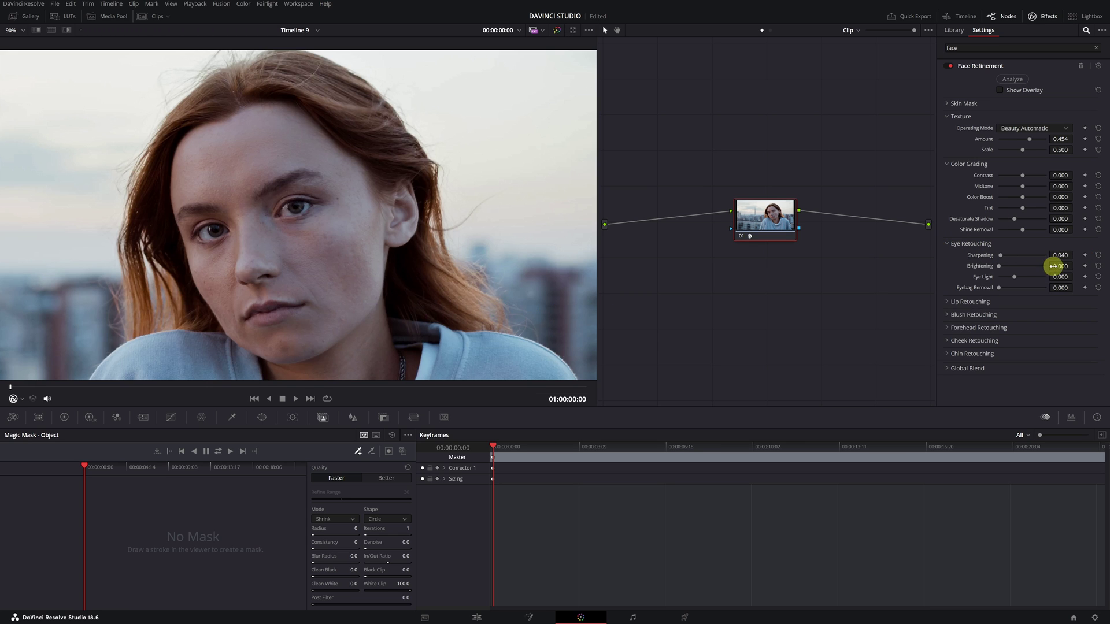
{"action": "left_click_drag", "start_coordinate": [1000, 266], "coordinate": [1054, 267]}
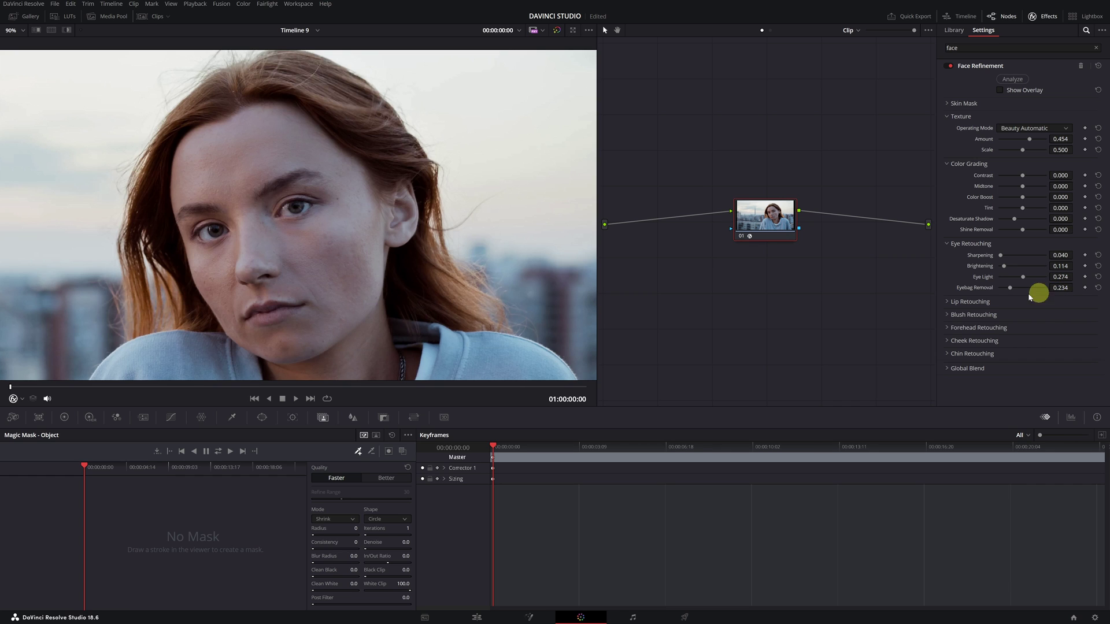
{"action": "left_click", "coordinate": [948, 301]}
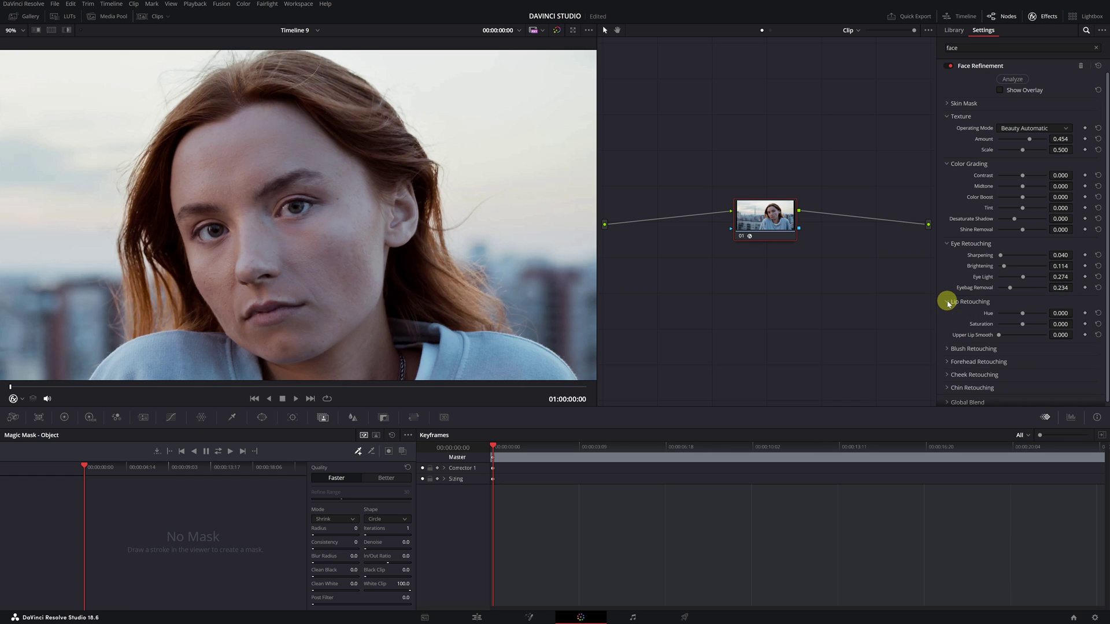
{"action": "left_click", "coordinate": [946, 350]}
{"action": "scroll", "coordinate": [945, 349], "scroll_direction": "down", "scroll_amount": 1}
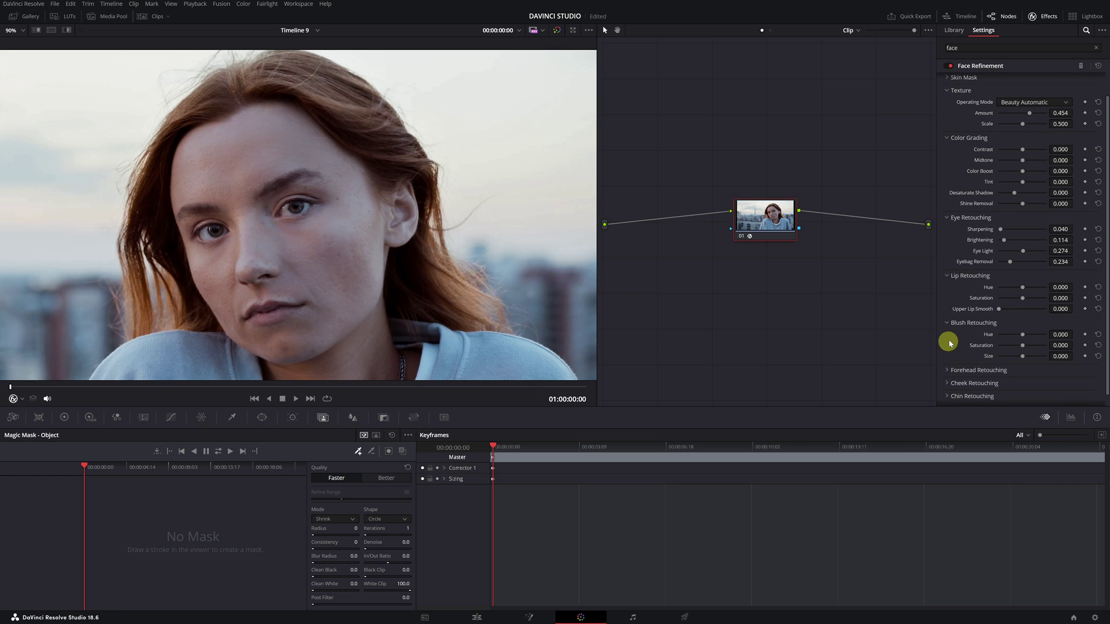
{"action": "left_click", "coordinate": [952, 67]}
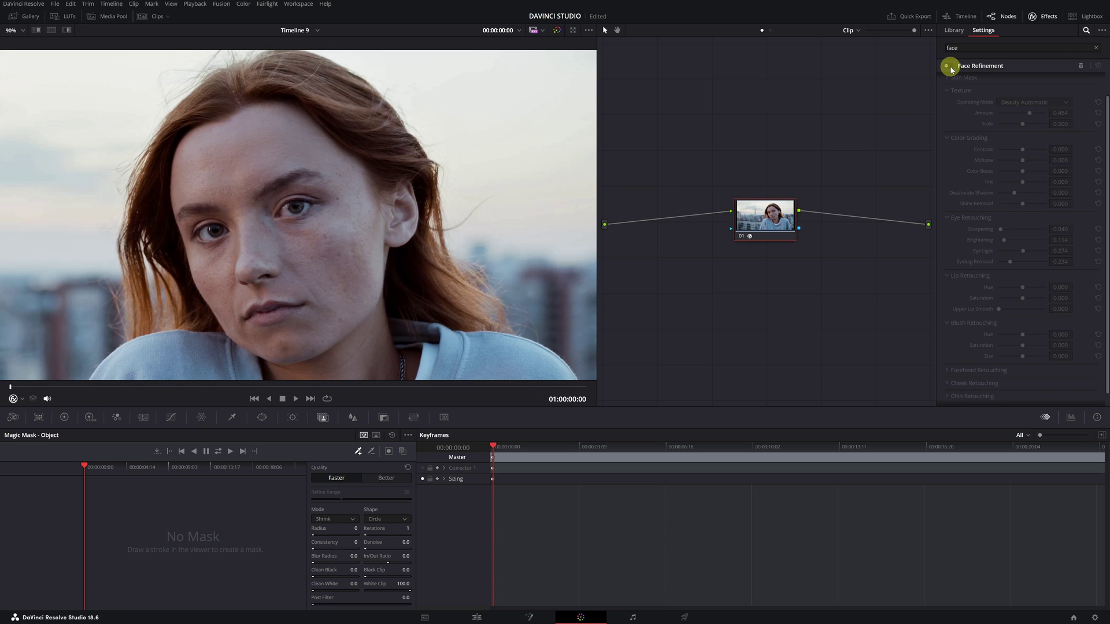
Toggle Face Refinement on, off and on again to compare, then scrub later in the clip.
{"action": "left_click", "coordinate": [951, 67]}
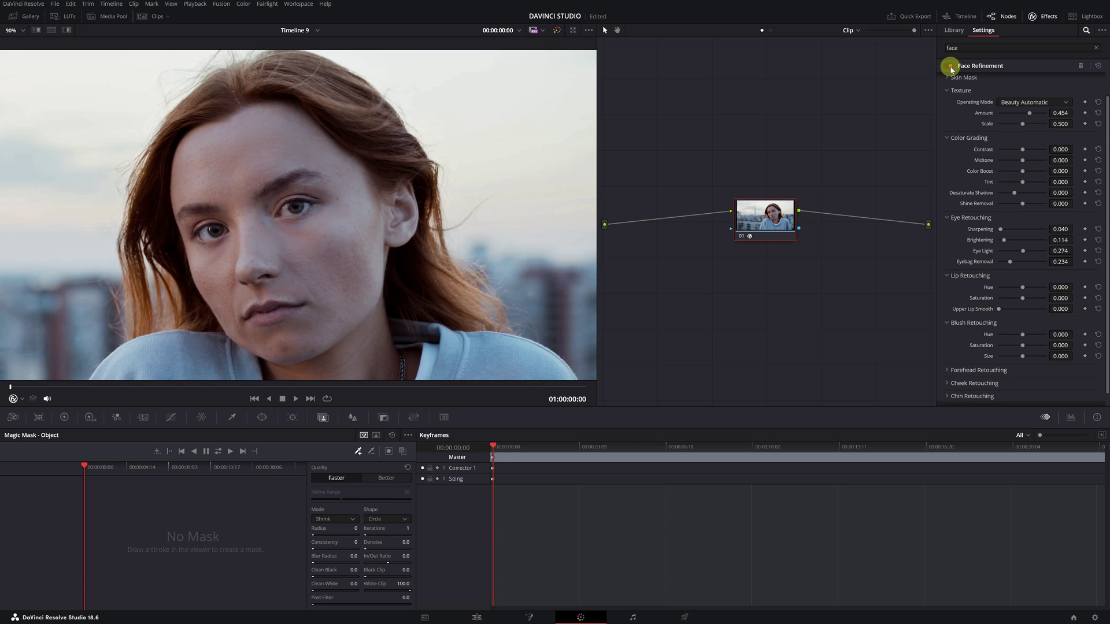
{"action": "left_click", "coordinate": [951, 68]}
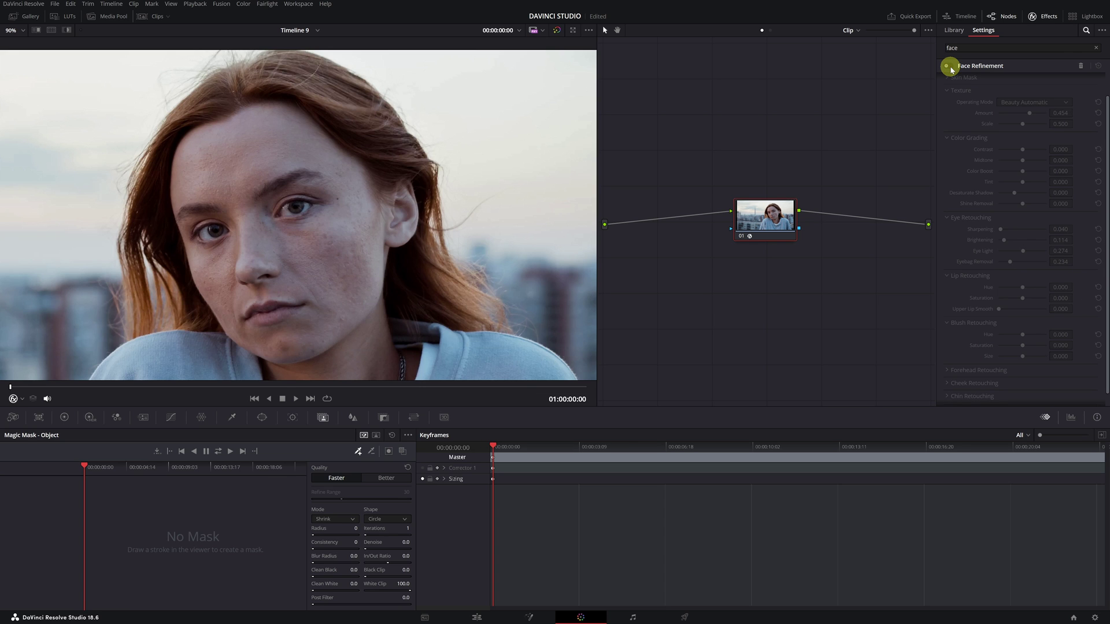
{"action": "left_click", "coordinate": [951, 68]}
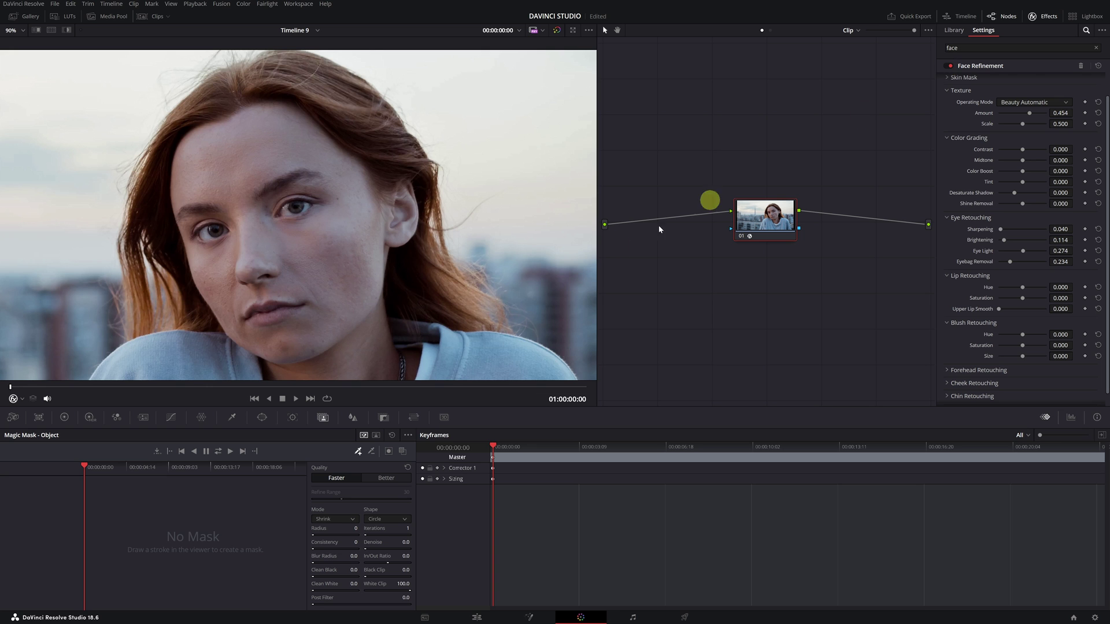
{"action": "left_click_drag", "start_coordinate": [171, 387], "coordinate": [474, 382]}
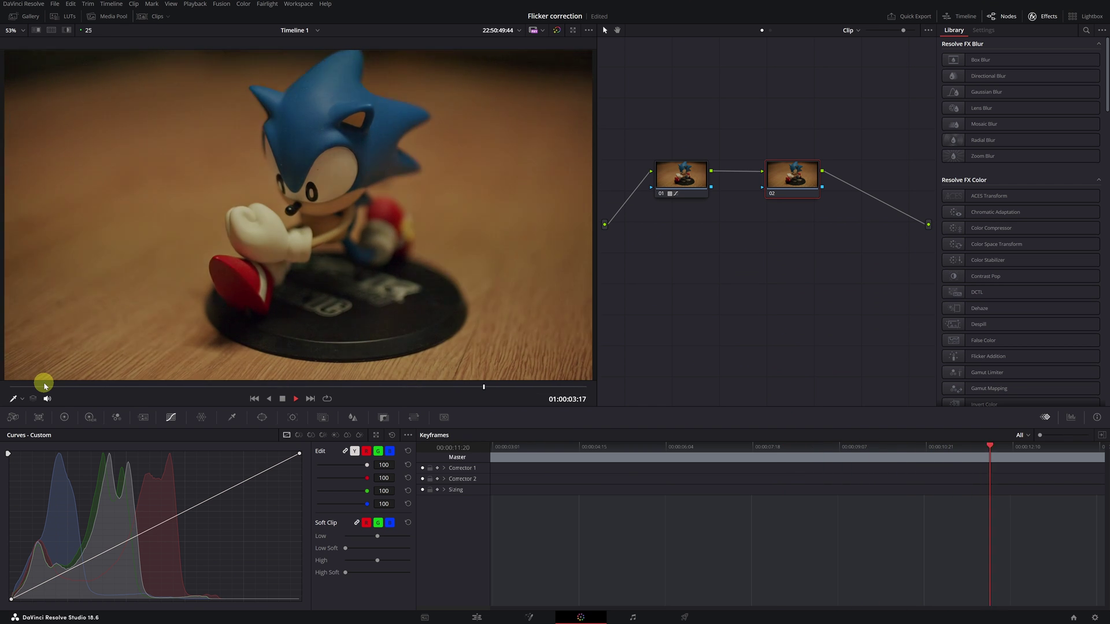
Apply the Deflicker effect, found by searching 'defli', to node 02.
{"action": "left_click_drag", "start_coordinate": [46, 384], "coordinate": [237, 387]}
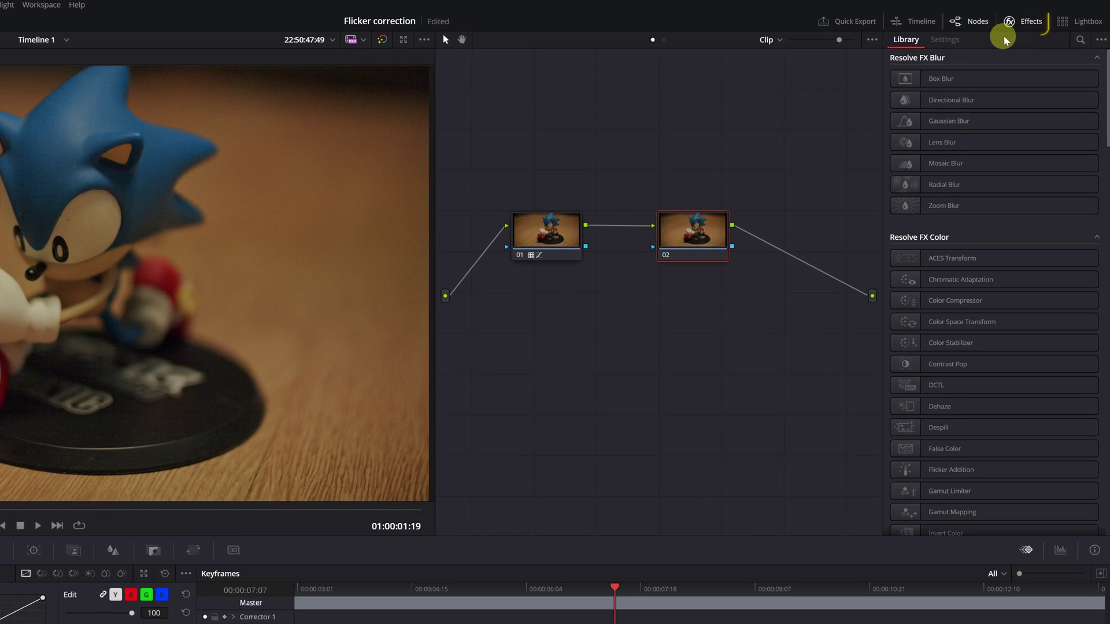
{"action": "left_click", "coordinate": [1079, 40]}
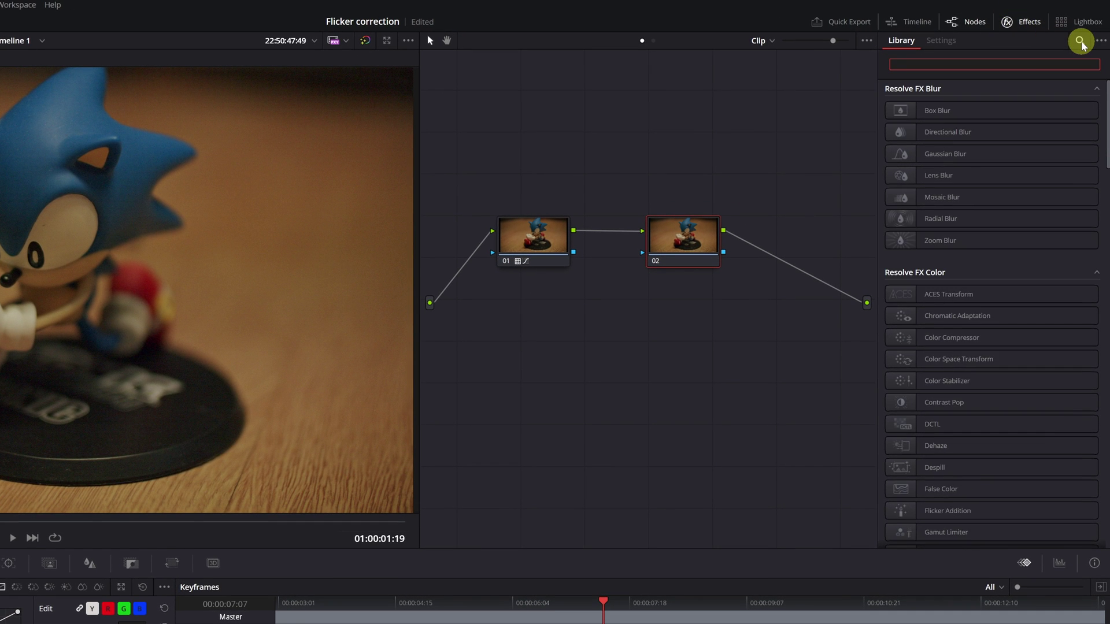
{"action": "type", "text": "defli"}
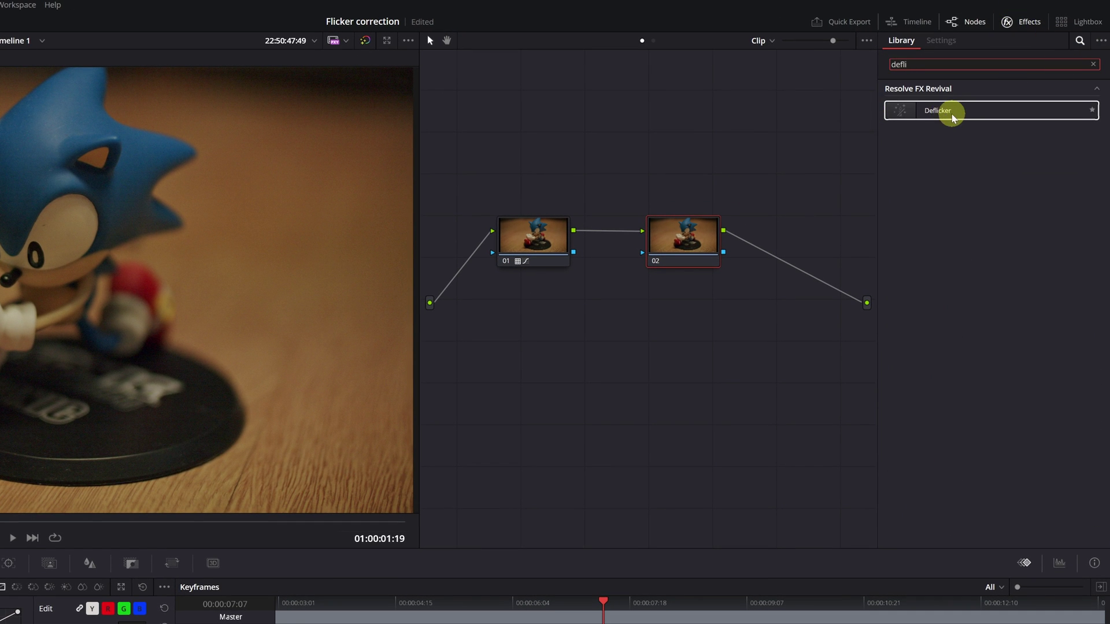
{"action": "left_click", "coordinate": [944, 114]}
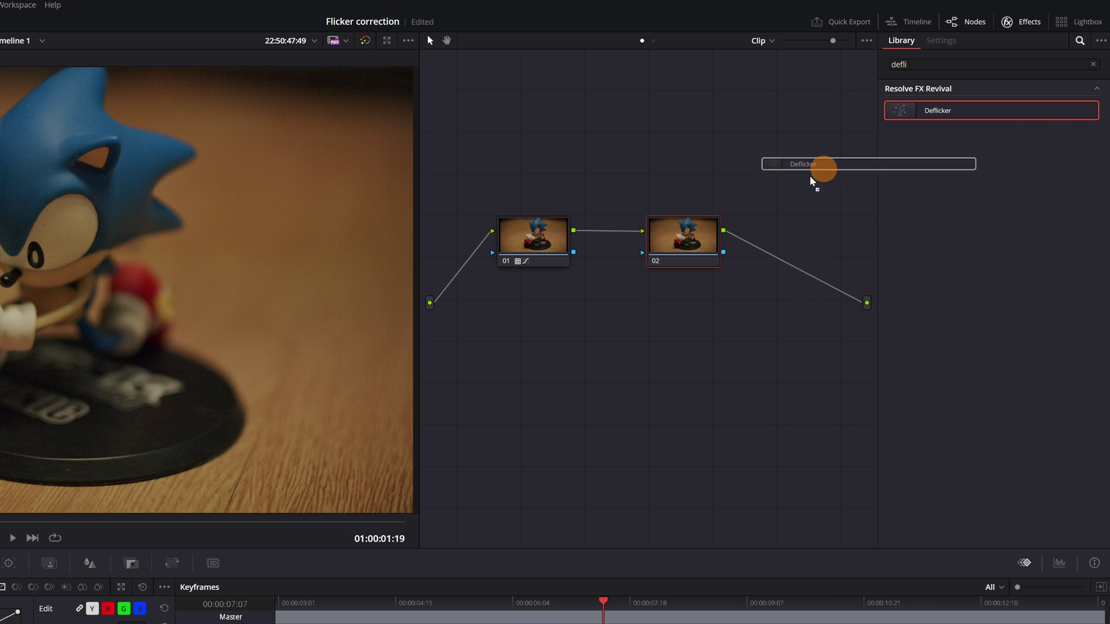
{"action": "left_click_drag", "start_coordinate": [944, 113], "coordinate": [685, 236]}
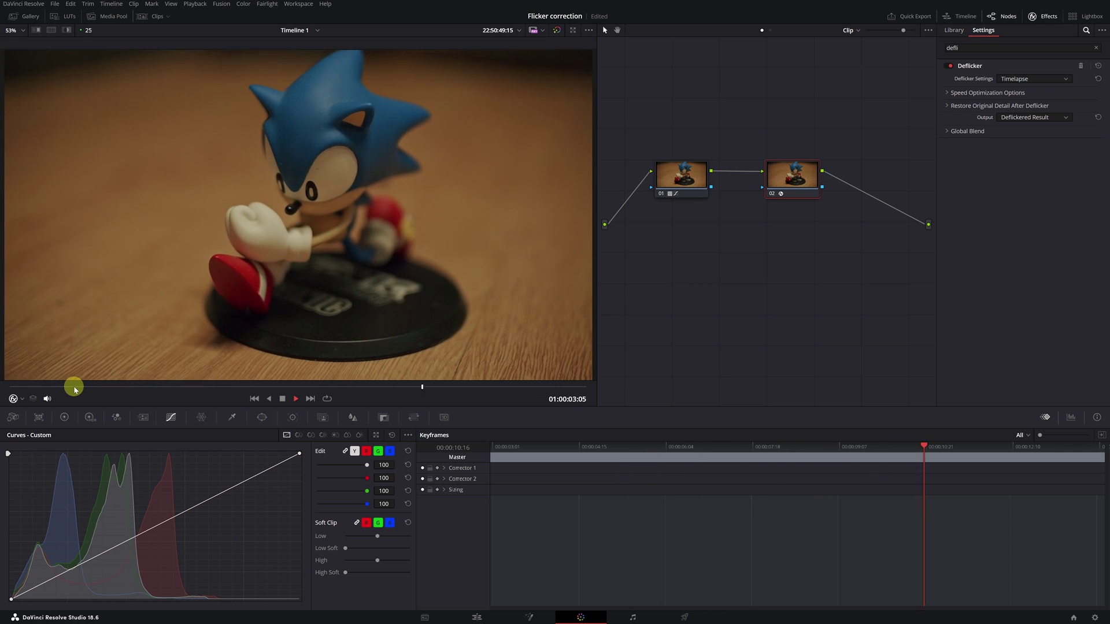
Keep the Timelapse Deflicker preset and limit its analysis to an upper-right background area.
{"action": "key", "text": "space"}
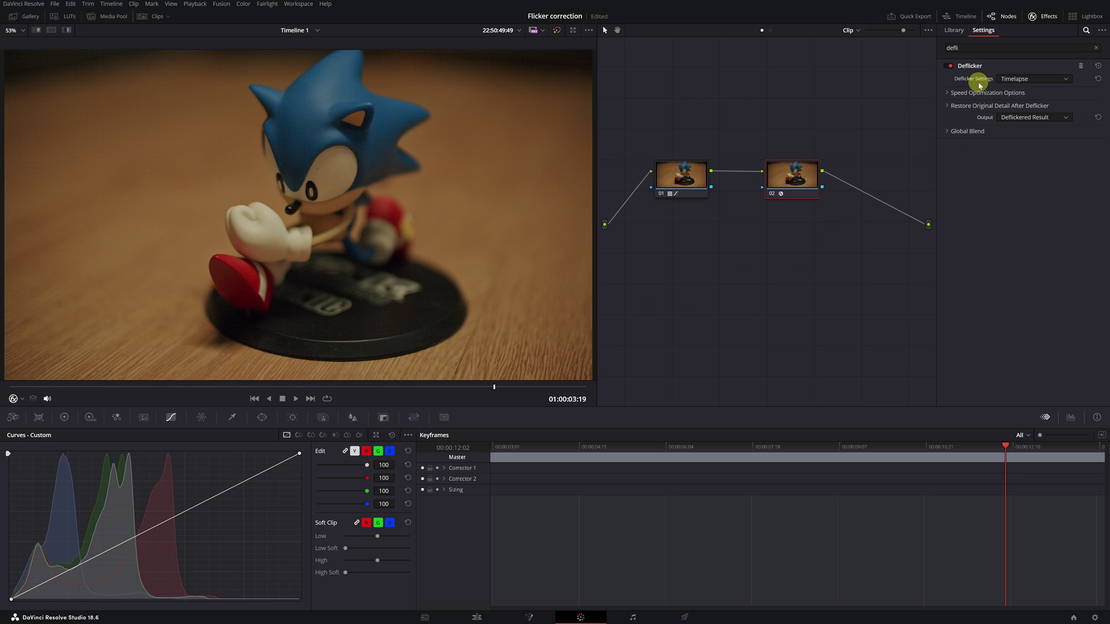
{"action": "left_click", "coordinate": [1067, 79]}
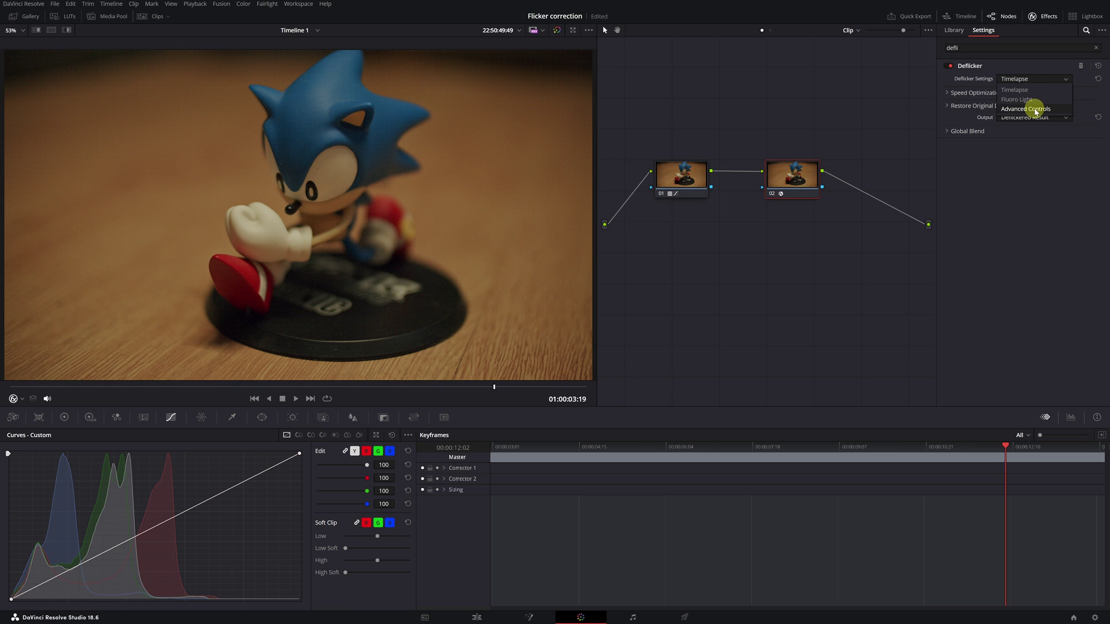
{"action": "left_click", "coordinate": [1058, 81]}
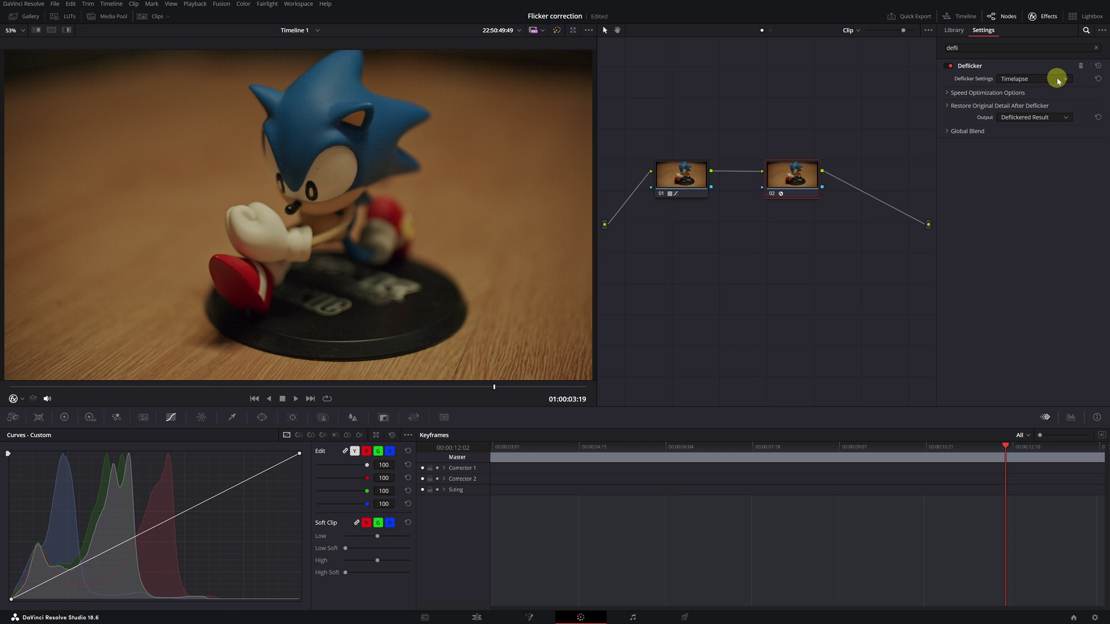
{"action": "left_click", "coordinate": [946, 93]}
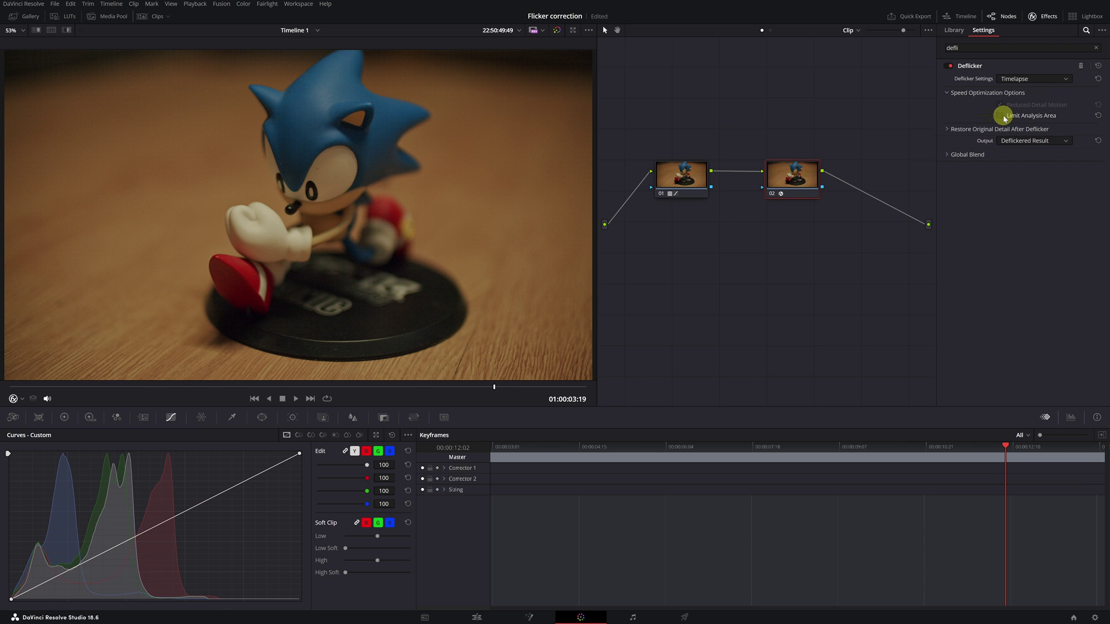
{"action": "left_click", "coordinate": [1002, 116]}
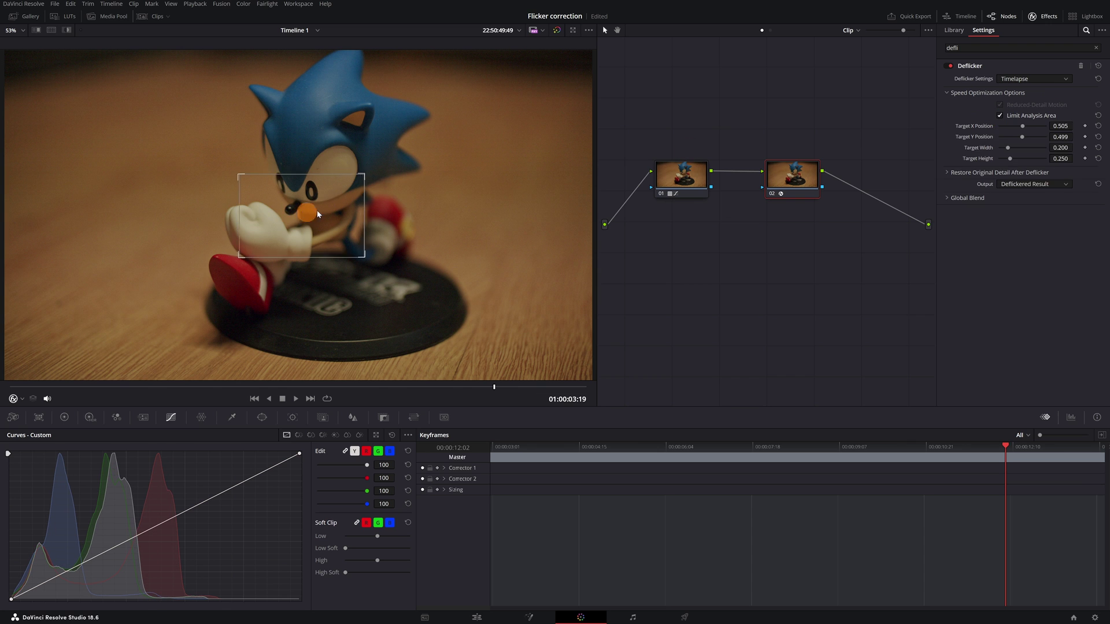
{"action": "left_click_drag", "start_coordinate": [318, 215], "coordinate": [493, 141]}
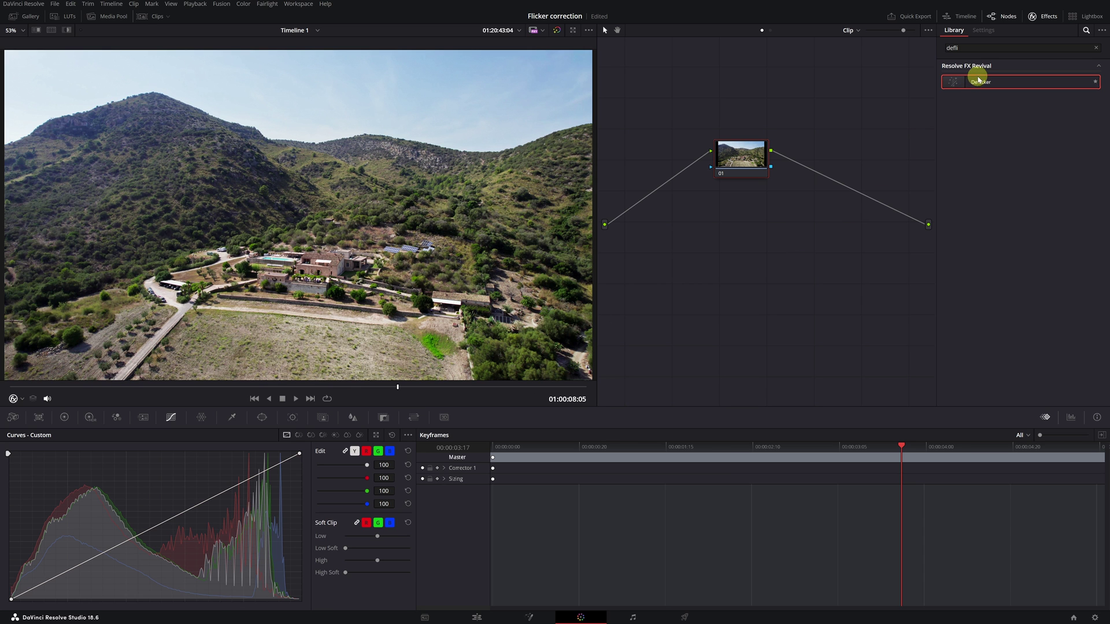
Apply Deflicker from the Effects Library to the aerial clip's node 01.
{"action": "left_click_drag", "start_coordinate": [980, 82], "coordinate": [742, 154]}
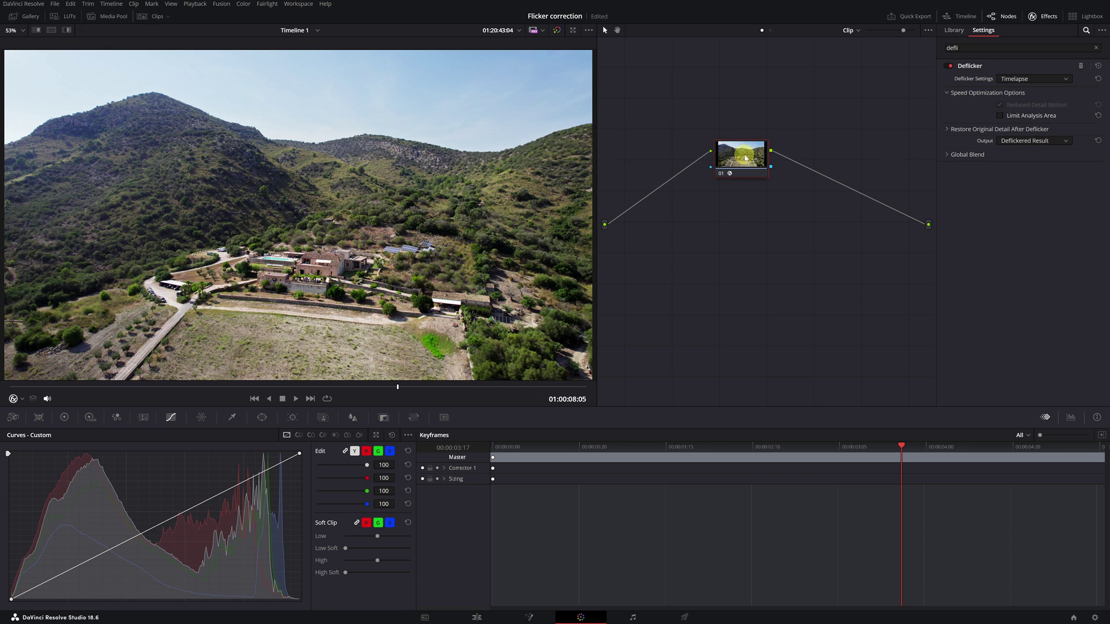
{"action": "left_click", "coordinate": [75, 387]}
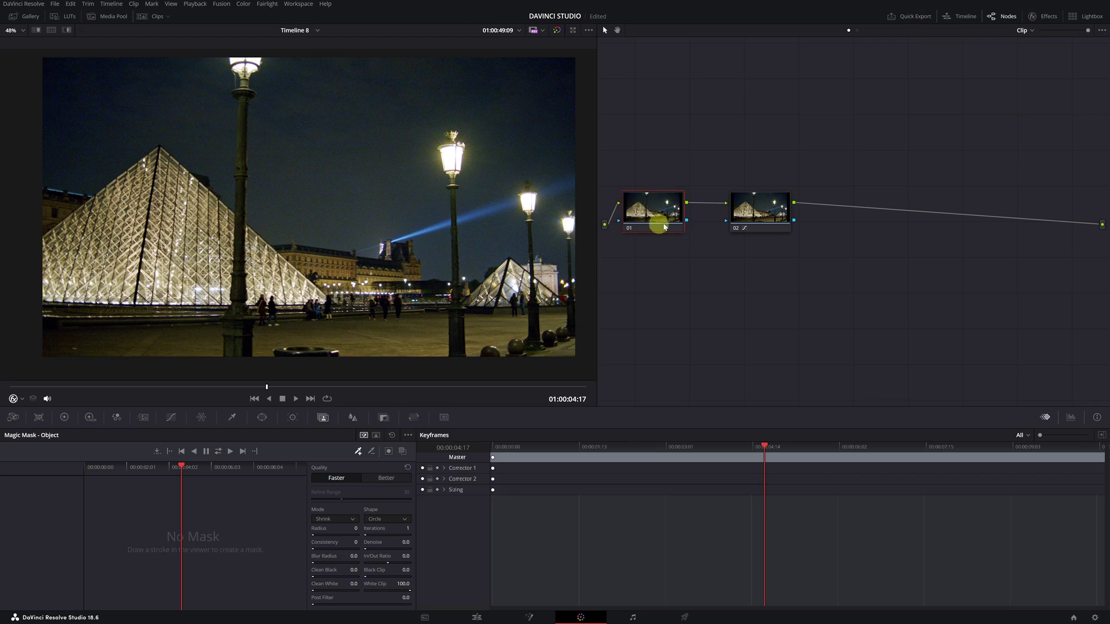
On node 01, set Temporal NR to 5 frames, Better estimation and Medium motion range.
{"action": "left_click", "coordinate": [659, 214]}
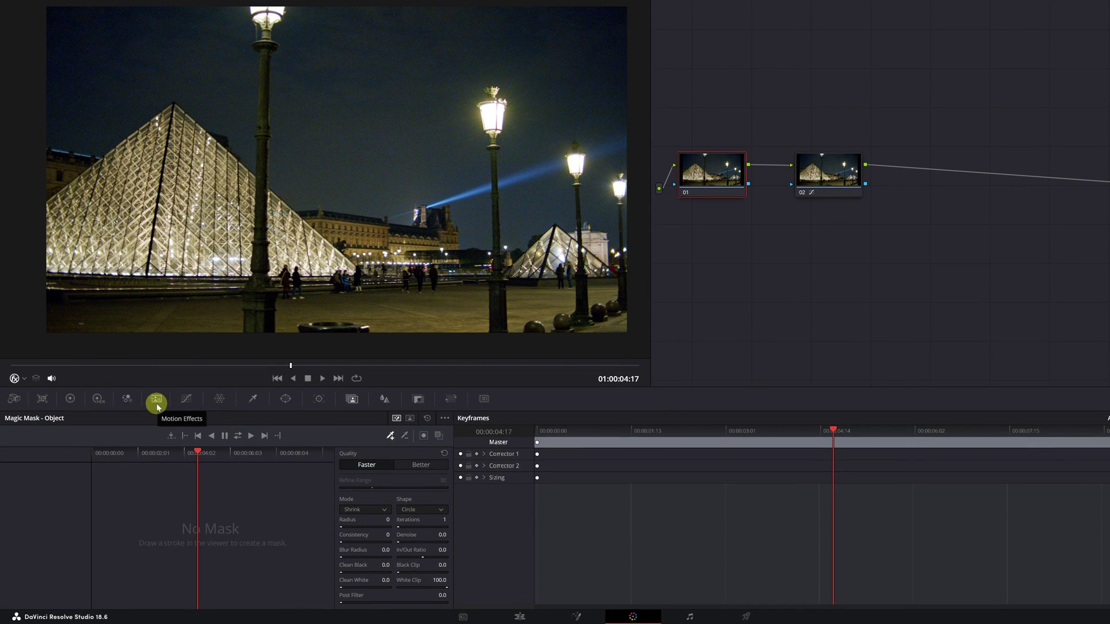
{"action": "left_click", "coordinate": [156, 400]}
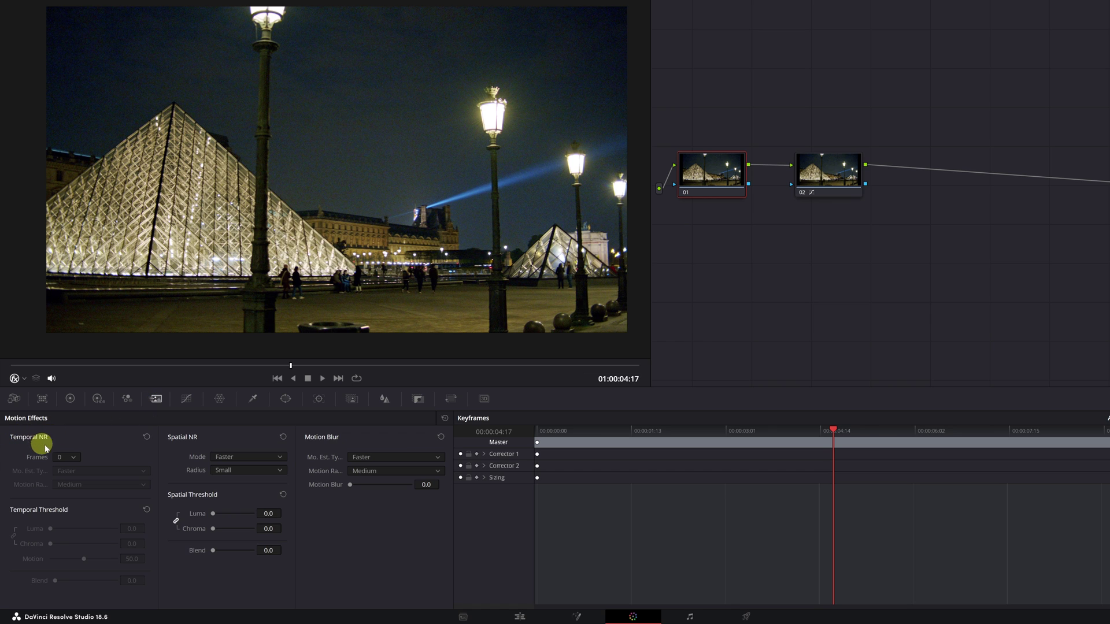
{"action": "left_click", "coordinate": [74, 458]}
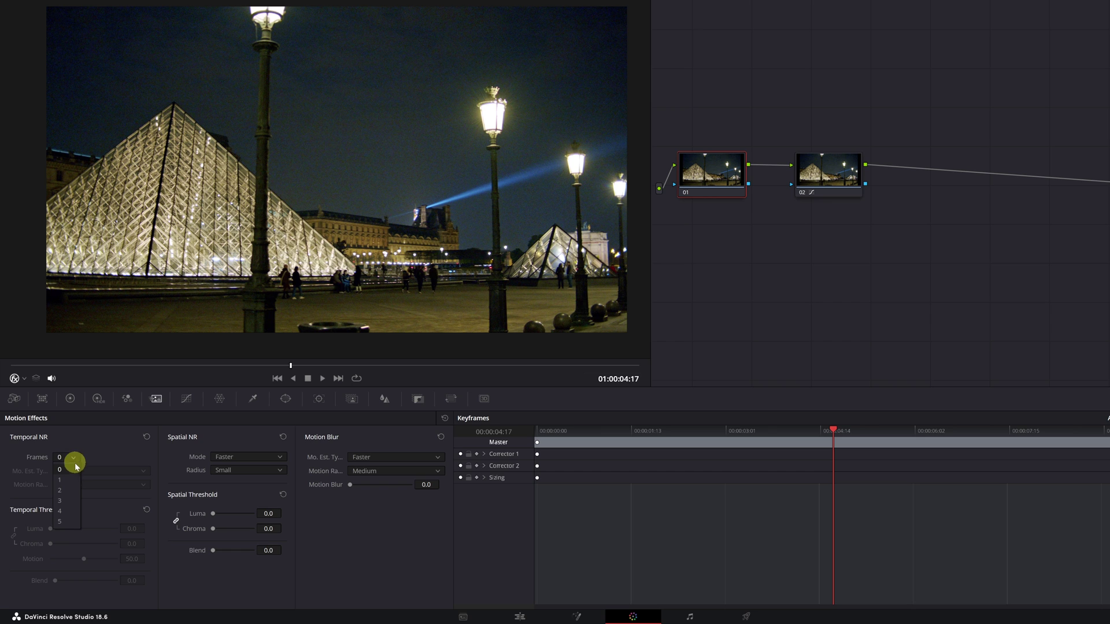
{"action": "left_click", "coordinate": [65, 521]}
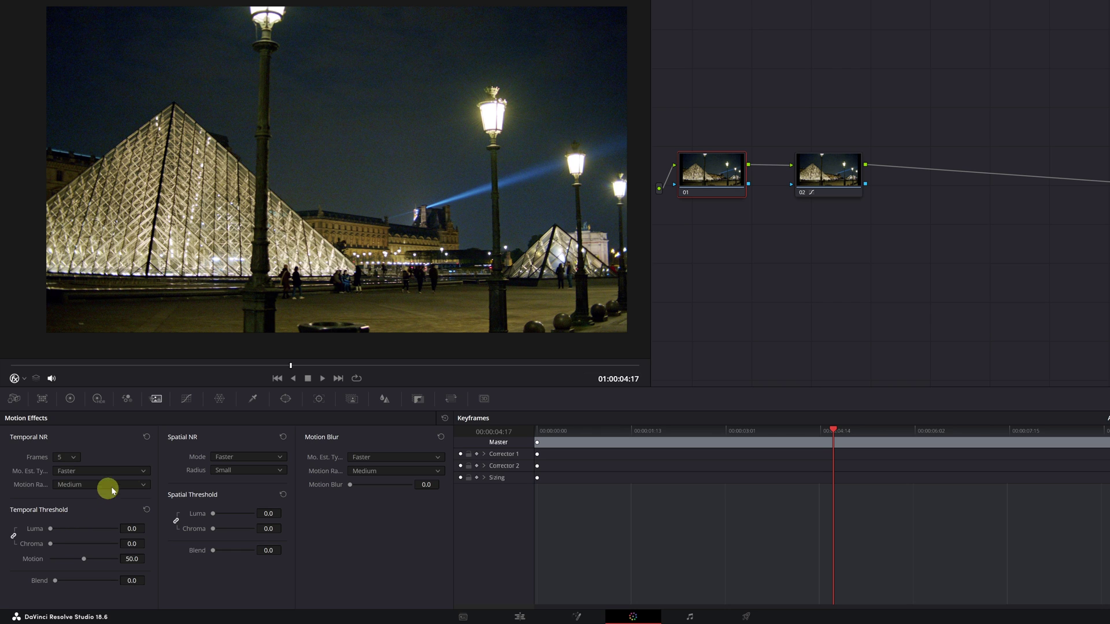
{"action": "left_click", "coordinate": [144, 472]}
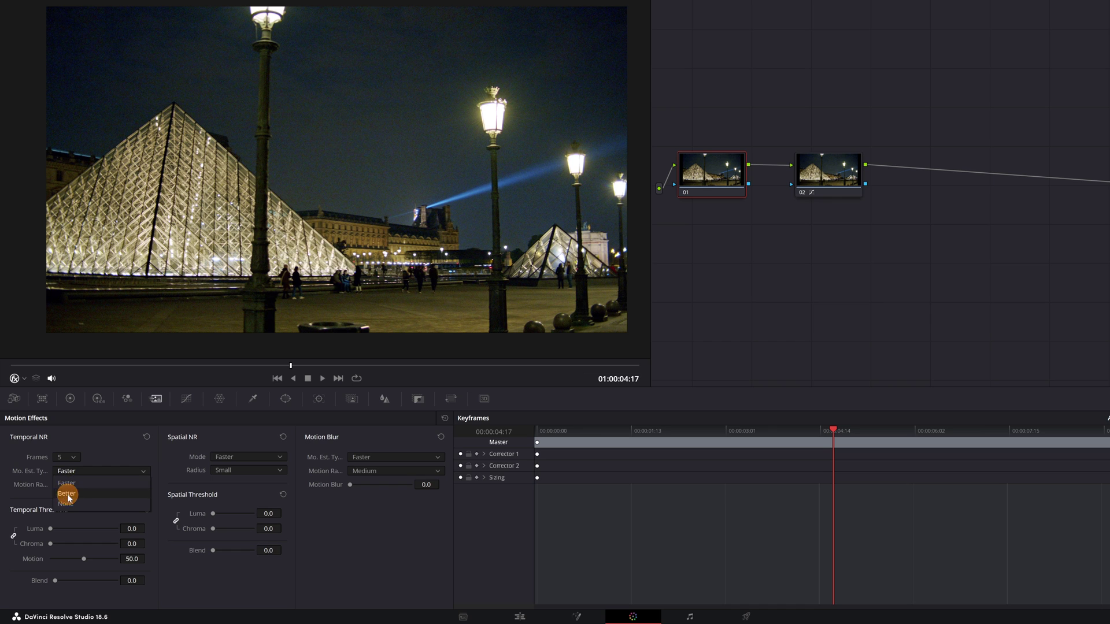
{"action": "left_click", "coordinate": [71, 493]}
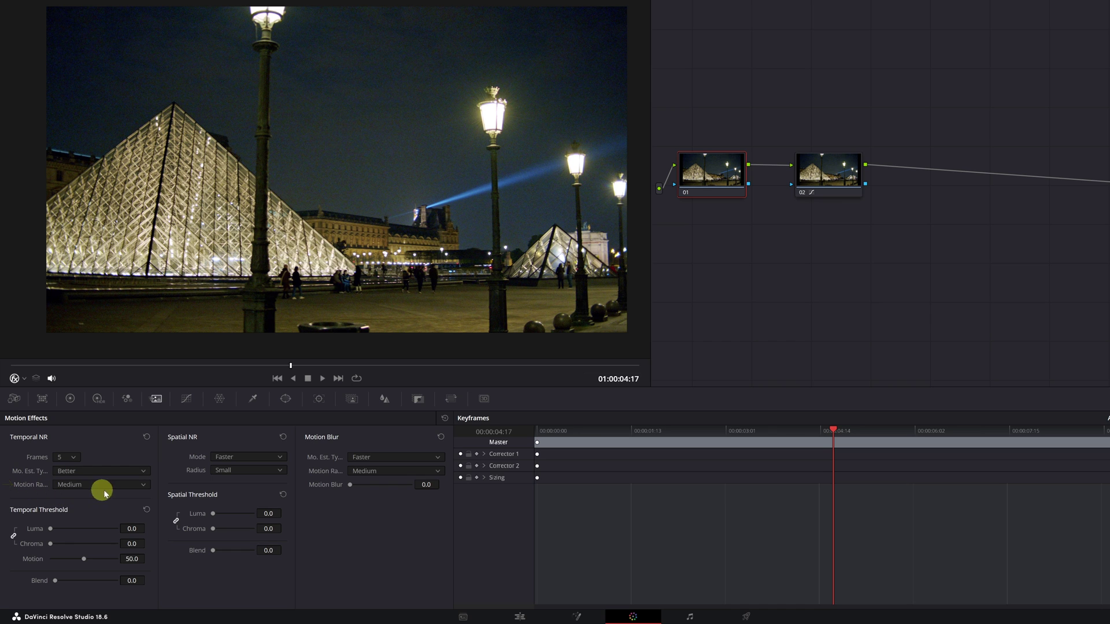
{"action": "left_click", "coordinate": [144, 487]}
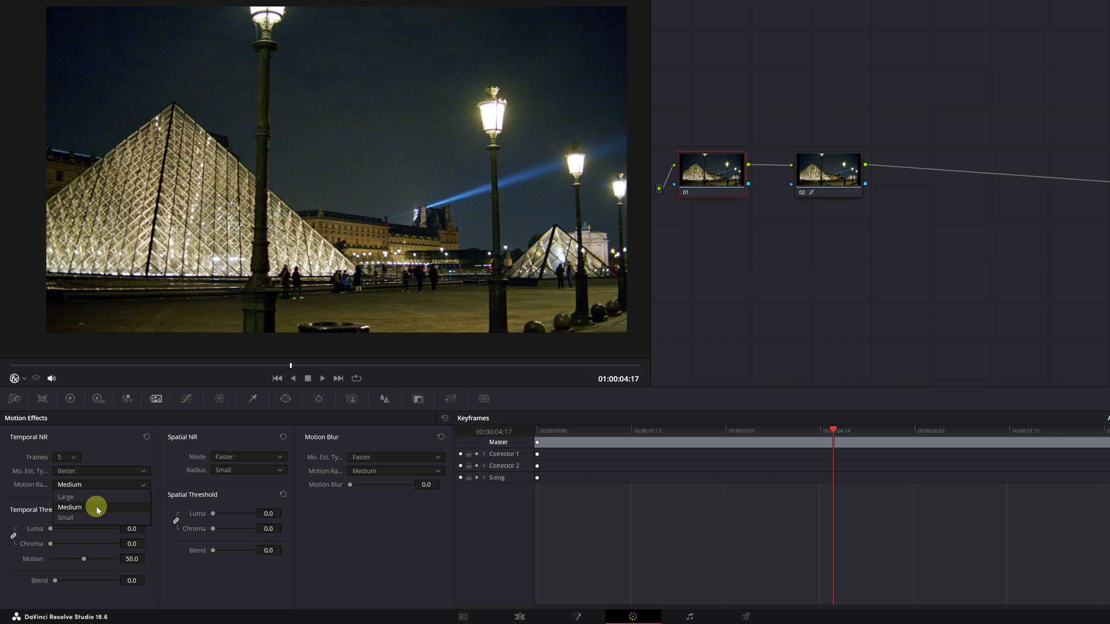
{"action": "left_click", "coordinate": [97, 509]}
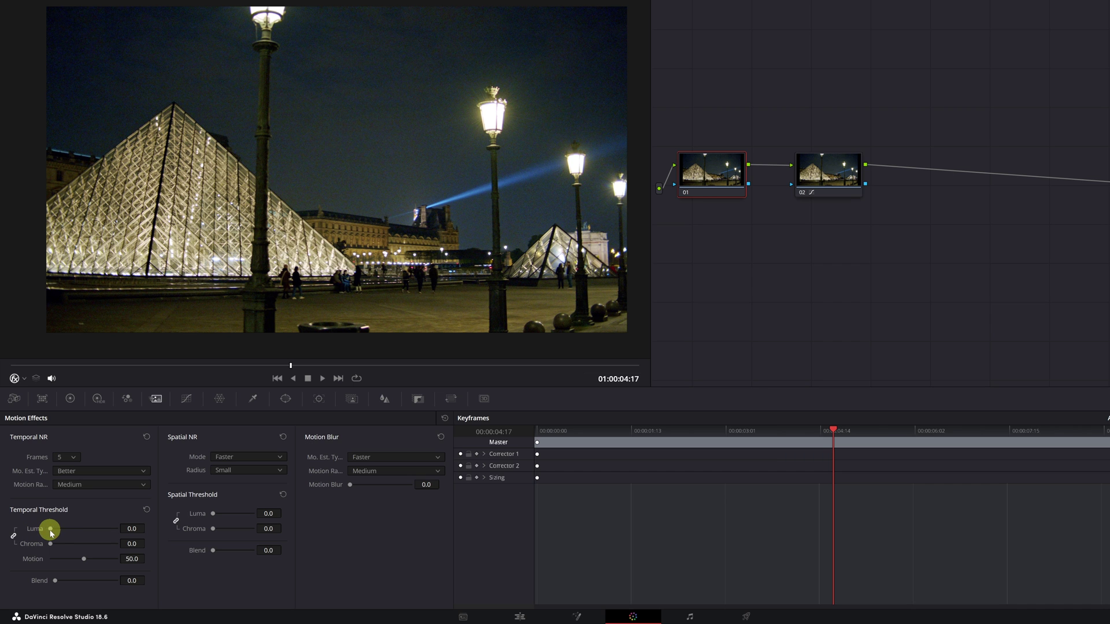
Raise the linked temporal luma and chroma thresholds to just under 10, checking the pyramid zoomed in.
{"action": "left_click_drag", "start_coordinate": [51, 530], "coordinate": [56, 531]}
{"action": "scroll", "coordinate": [403, 77], "scroll_direction": "up", "scroll_amount": 4}
{"action": "scroll", "coordinate": [404, 77], "scroll_direction": "up", "scroll_amount": 4}
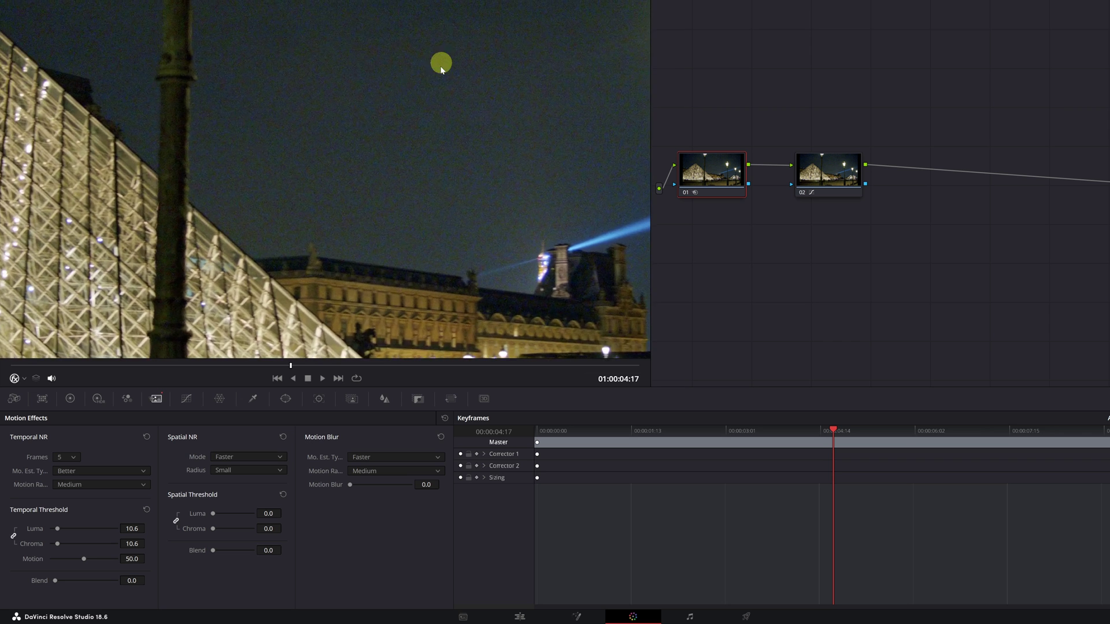
{"action": "scroll", "coordinate": [391, 243], "scroll_direction": "up", "scroll_amount": 4}
{"action": "scroll", "coordinate": [340, 81], "scroll_direction": "up", "scroll_amount": 2}
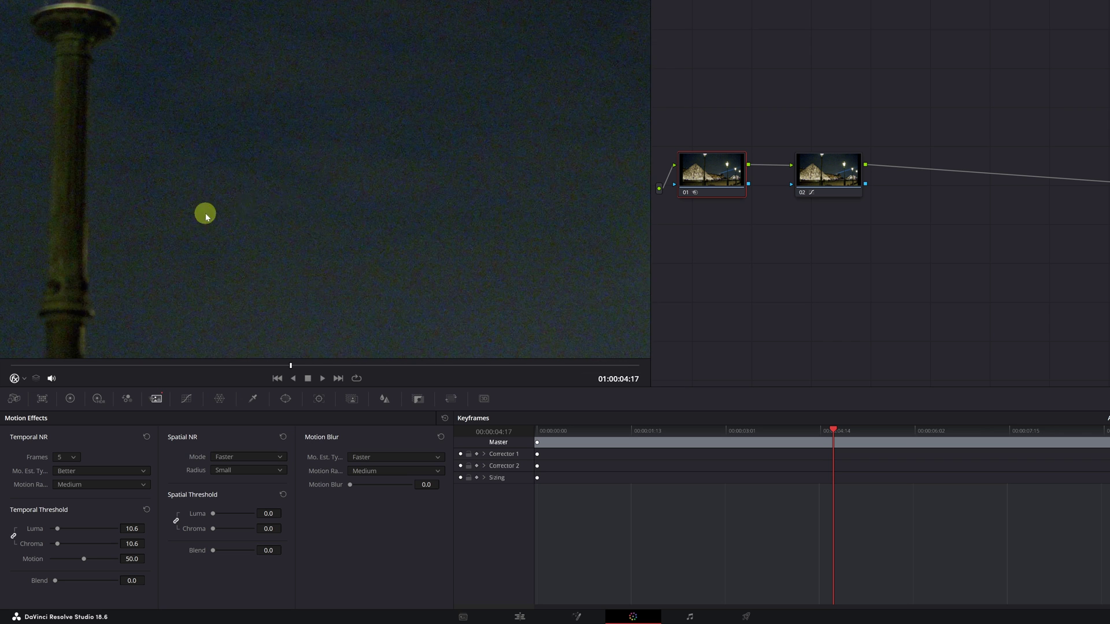
{"action": "left_click_drag", "start_coordinate": [205, 212], "coordinate": [464, 196]}
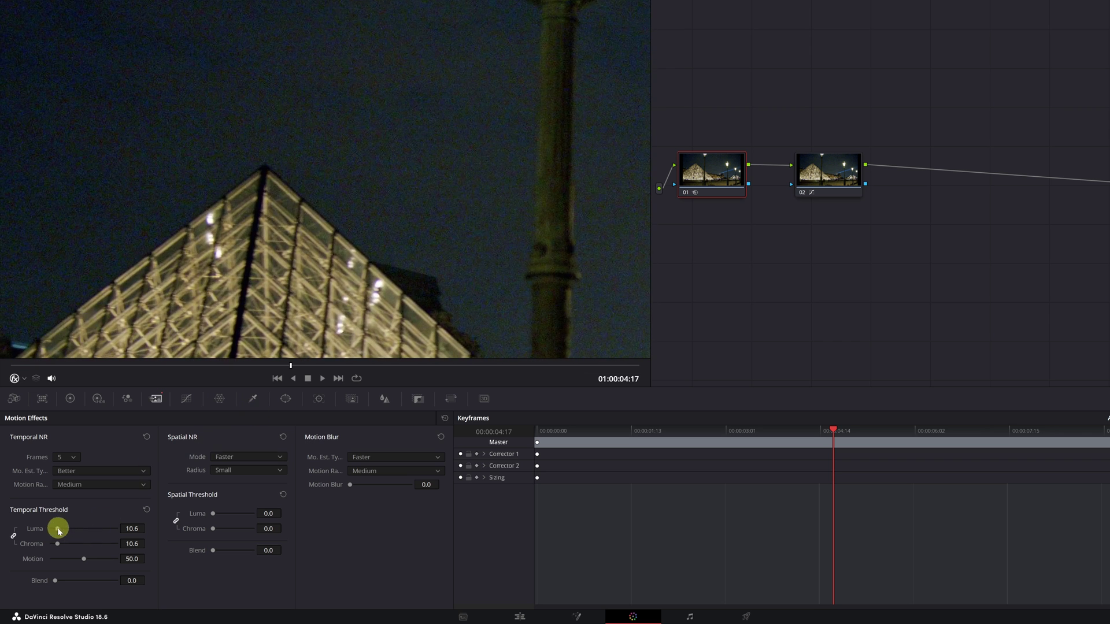
{"action": "left_click_drag", "start_coordinate": [58, 529], "coordinate": [84, 528]}
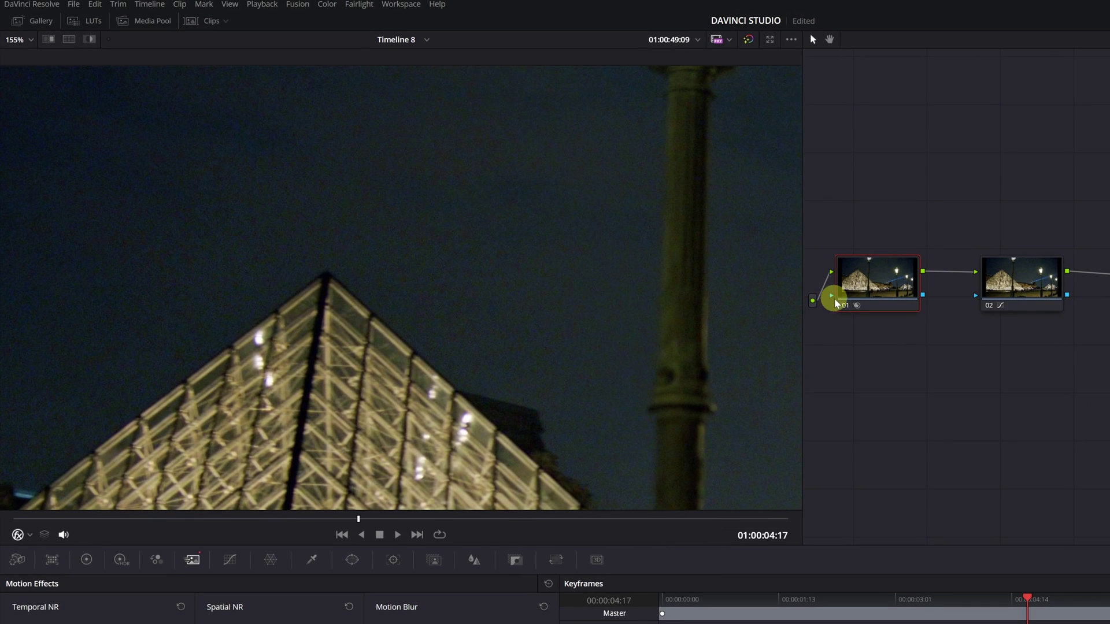
Toggle the noise-reduction node's bypass to compare, leaving it bypassed.
{"action": "left_click", "coordinate": [845, 309]}
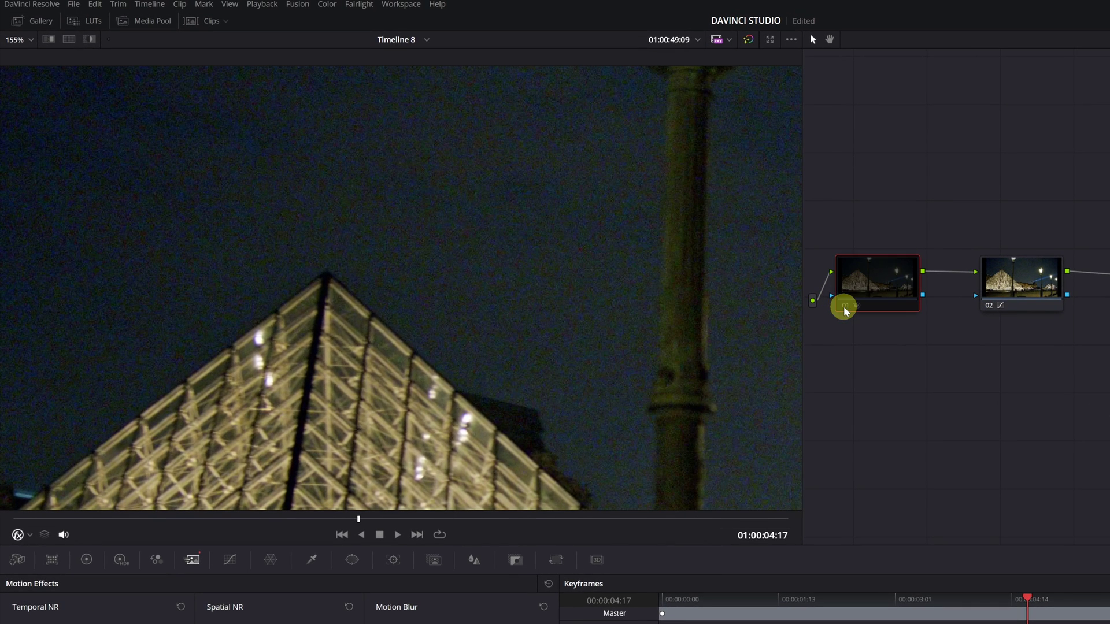
{"action": "left_click", "coordinate": [846, 309]}
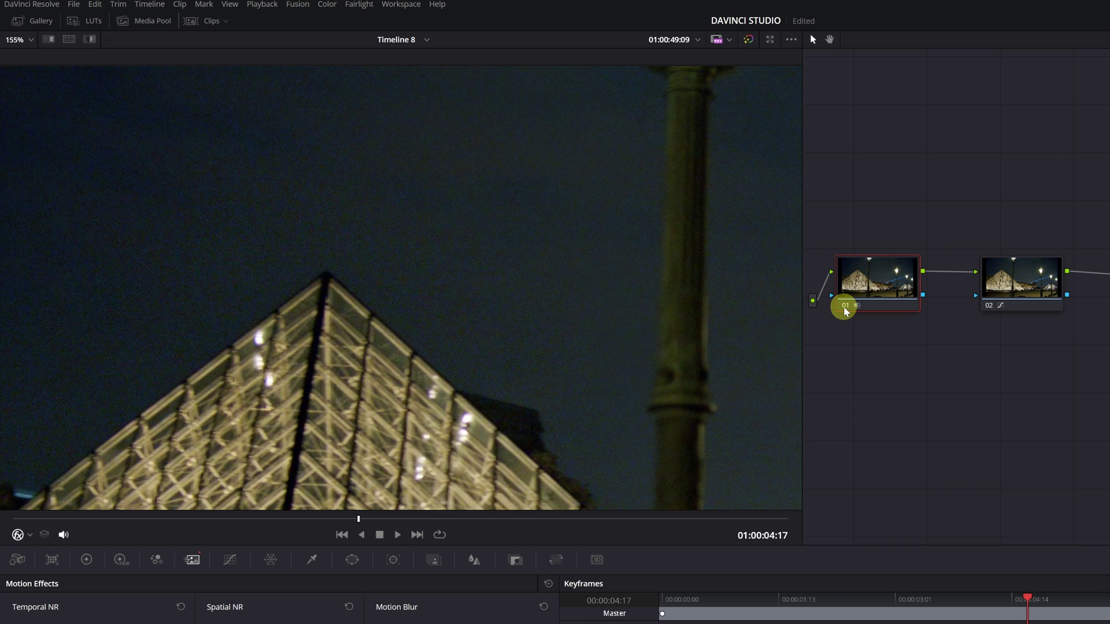
{"action": "left_click", "coordinate": [845, 309]}
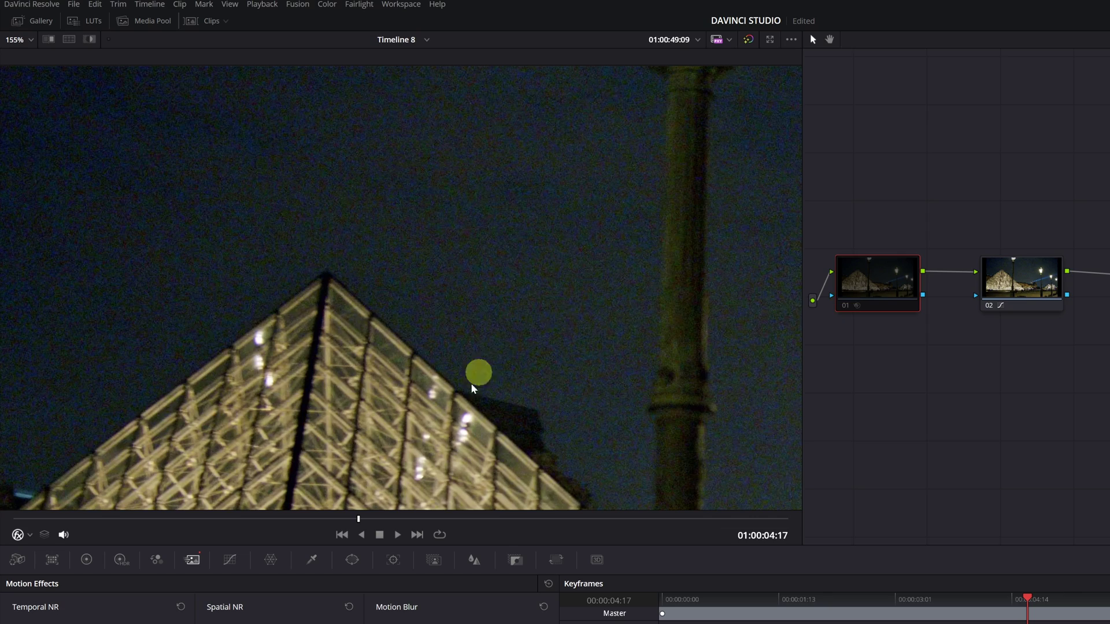
{"action": "scroll", "coordinate": [399, 416], "scroll_direction": "down", "scroll_amount": 2}
{"action": "scroll", "coordinate": [390, 424], "scroll_direction": "down", "scroll_amount": 2}
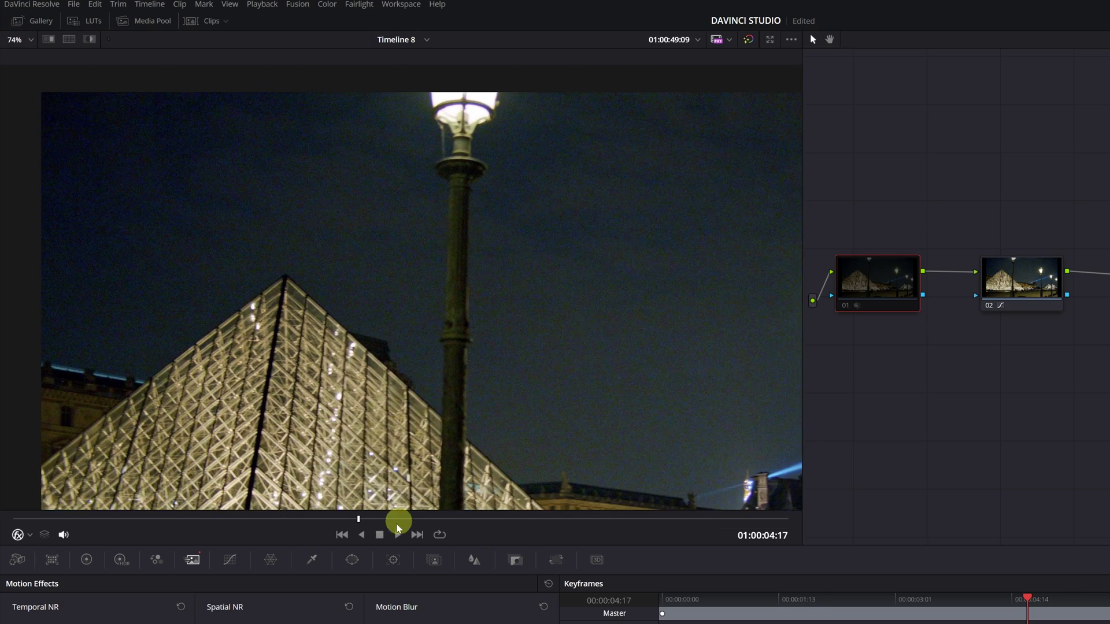
Scrub to a later frame and pan the magnified view across the chimney and building.
{"action": "left_click_drag", "start_coordinate": [381, 519], "coordinate": [595, 520]}
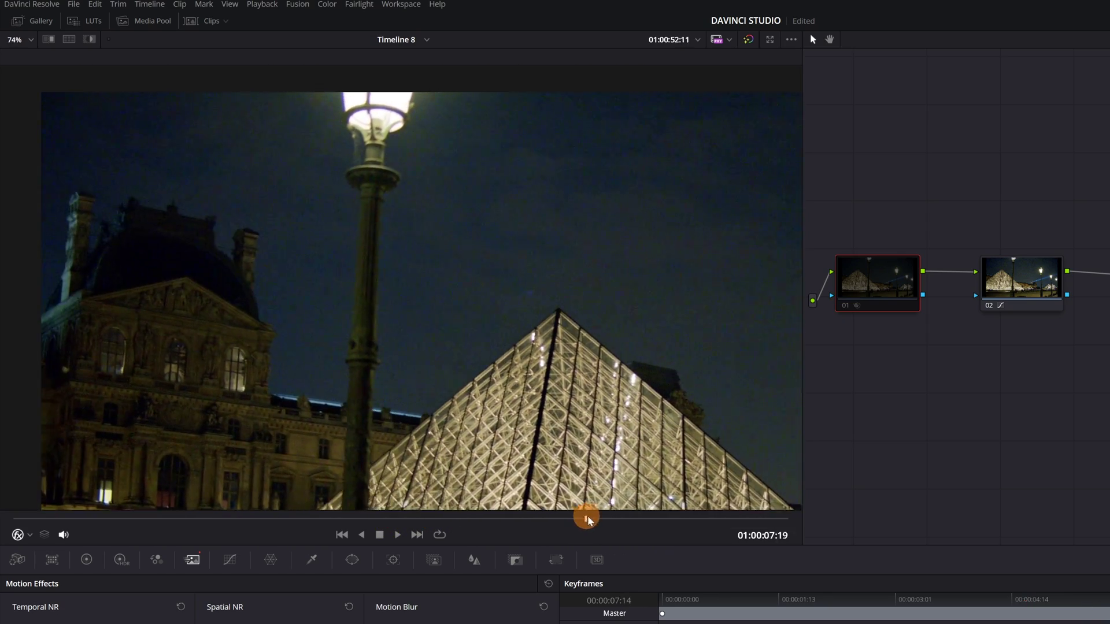
{"action": "left_click_drag", "start_coordinate": [538, 516], "coordinate": [555, 517]}
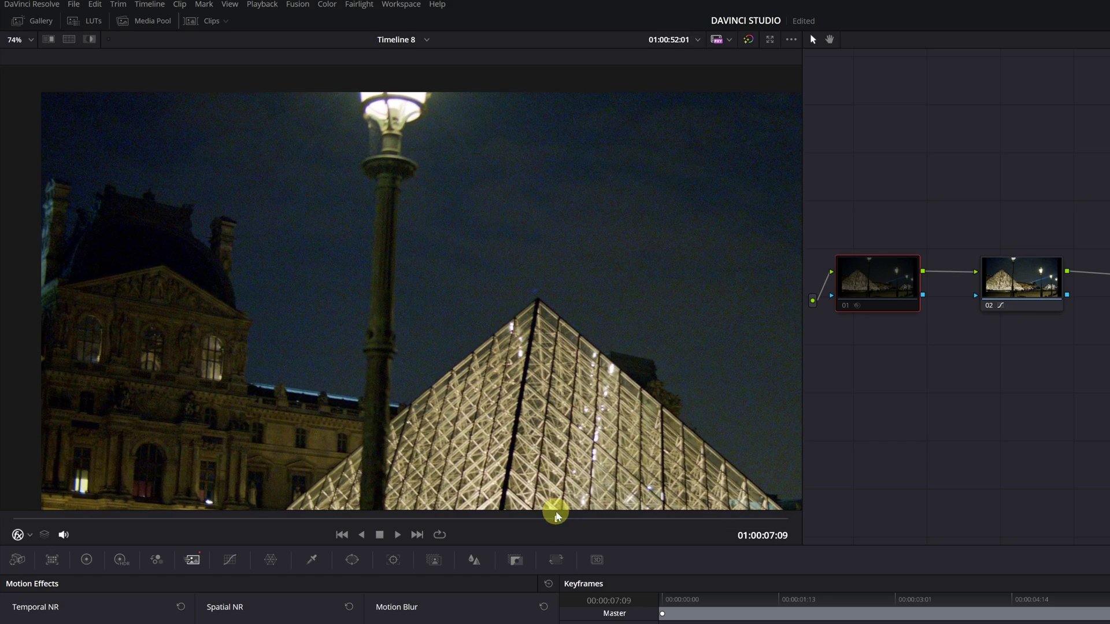
{"action": "scroll", "coordinate": [220, 261], "scroll_direction": "up", "scroll_amount": 2}
{"action": "scroll", "coordinate": [219, 260], "scroll_direction": "up", "scroll_amount": 2}
{"action": "scroll", "coordinate": [521, 355], "scroll_direction": "up", "scroll_amount": 2}
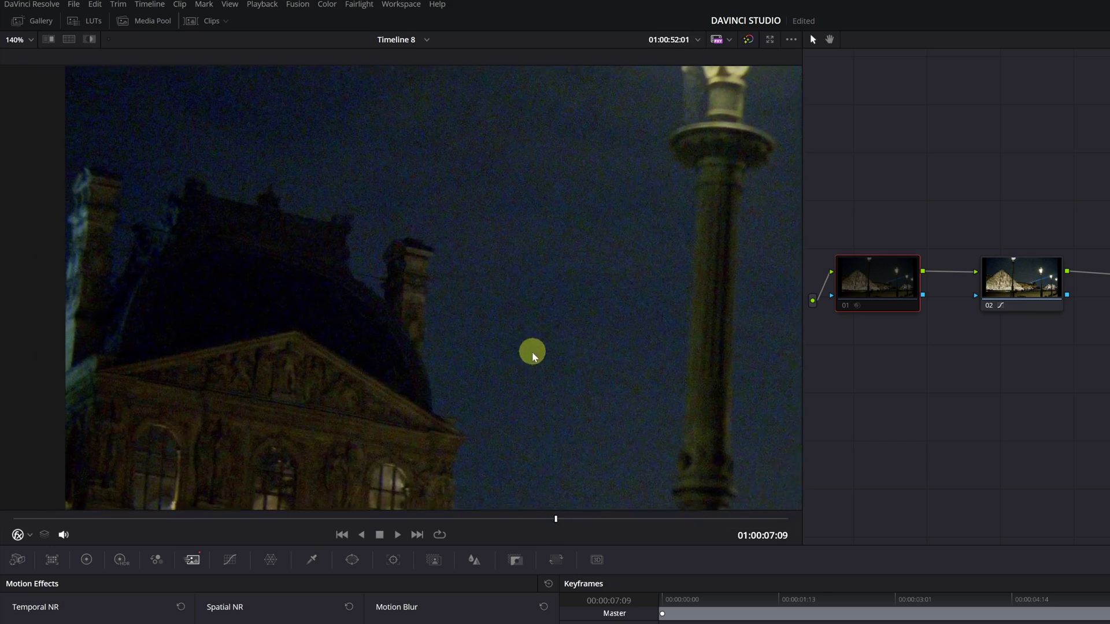
{"action": "middle_click", "coordinate": [521, 356]}
{"action": "scroll", "coordinate": [486, 312], "scroll_direction": "up", "scroll_amount": 2}
{"action": "scroll", "coordinate": [444, 308], "scroll_direction": "down", "scroll_amount": 3}
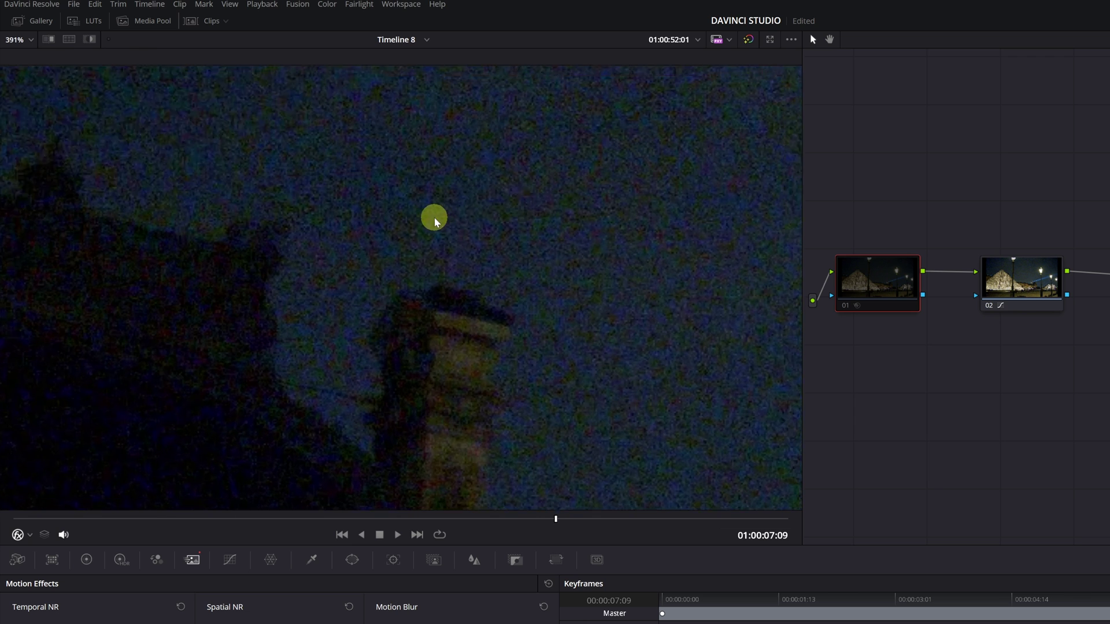
{"action": "scroll", "coordinate": [433, 217], "scroll_direction": "up", "scroll_amount": 3}
{"action": "scroll", "coordinate": [546, 199], "scroll_direction": "up", "scroll_amount": 2}
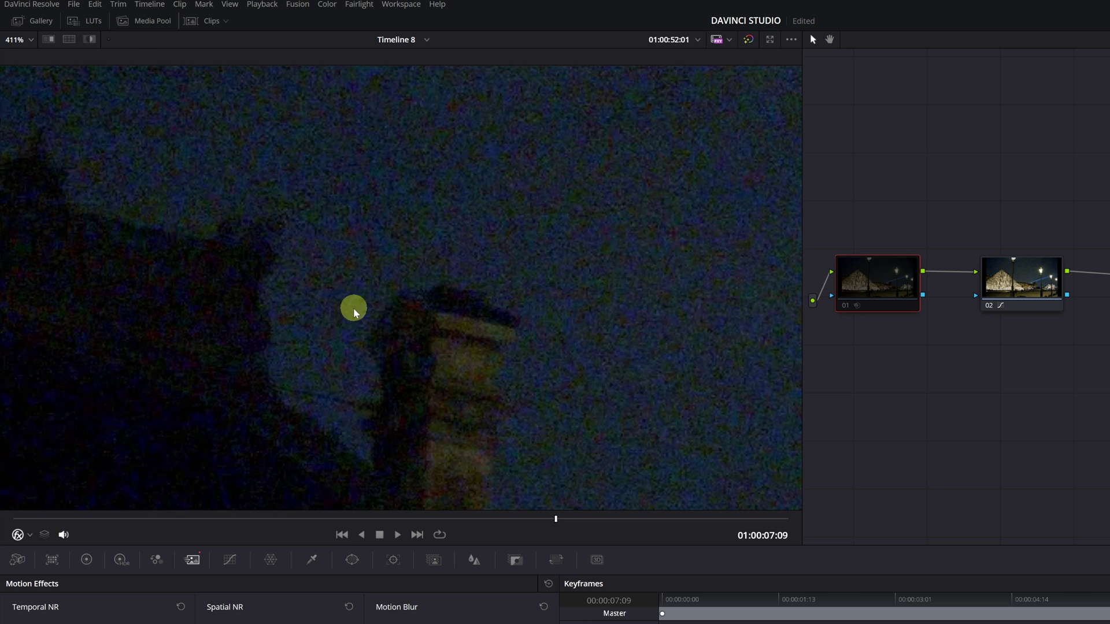
{"action": "scroll", "coordinate": [355, 309], "scroll_direction": "up", "scroll_amount": 1}
{"action": "middle_click", "coordinate": [460, 287]}
{"action": "left_click_drag", "start_coordinate": [460, 286], "coordinate": [720, 200]}
{"action": "scroll", "coordinate": [570, 326], "scroll_direction": "up", "scroll_amount": 2}
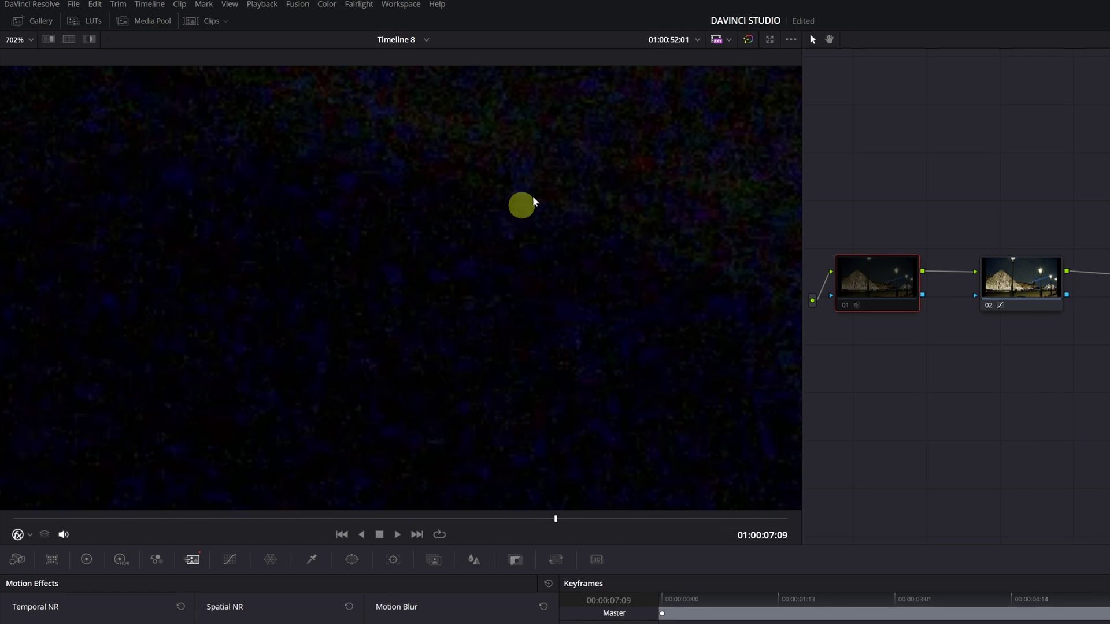
{"action": "scroll", "coordinate": [399, 251], "scroll_direction": "down", "scroll_amount": 3}
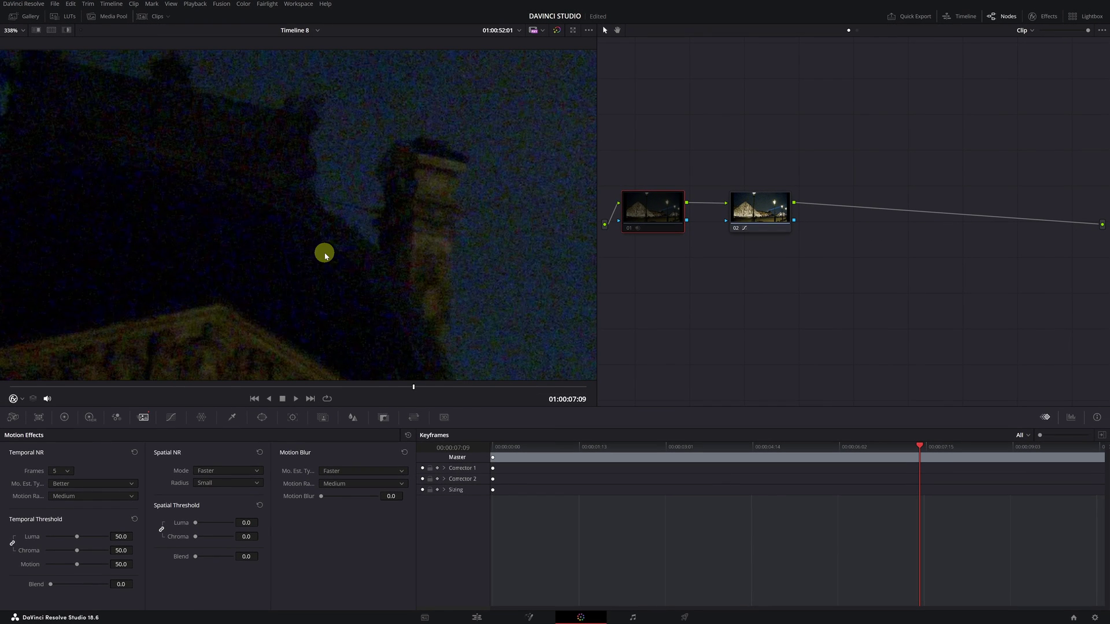
Re-enable the noise-reduction node, keep Spatial NR Mode at Faster, and unlink the spatial thresholds.
{"action": "left_click", "coordinate": [613, 240]}
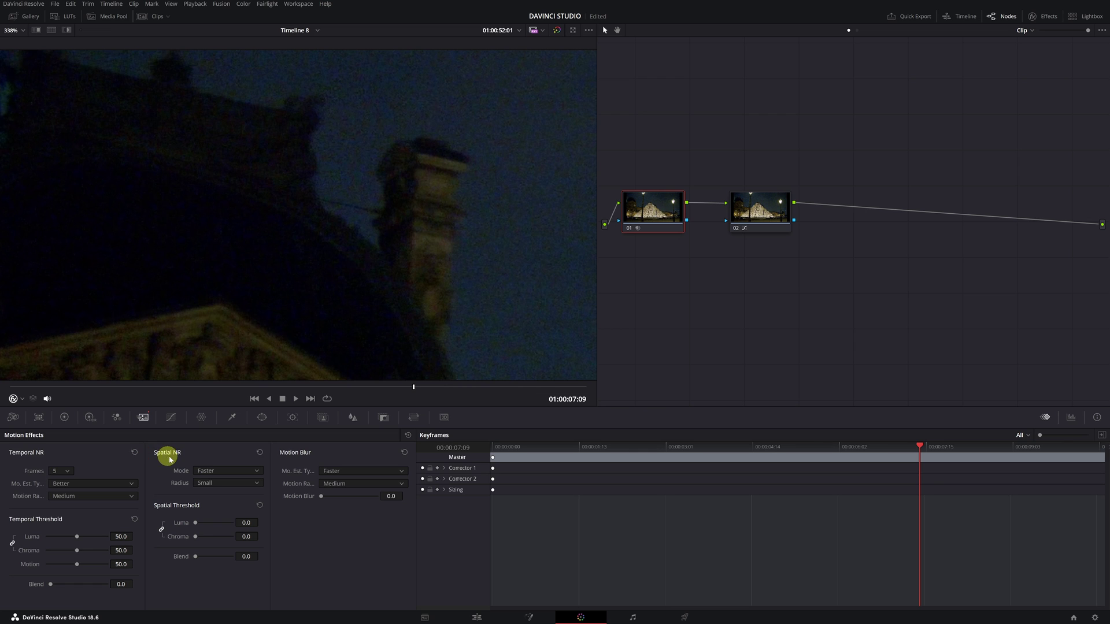
{"action": "left_click", "coordinate": [250, 471]}
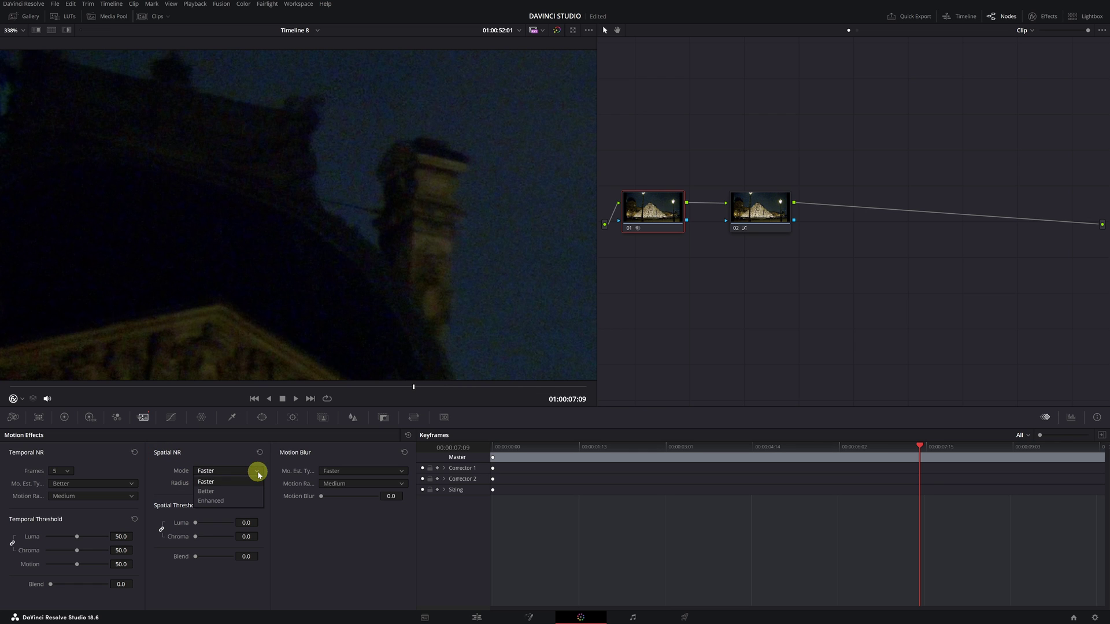
{"action": "left_click", "coordinate": [208, 484]}
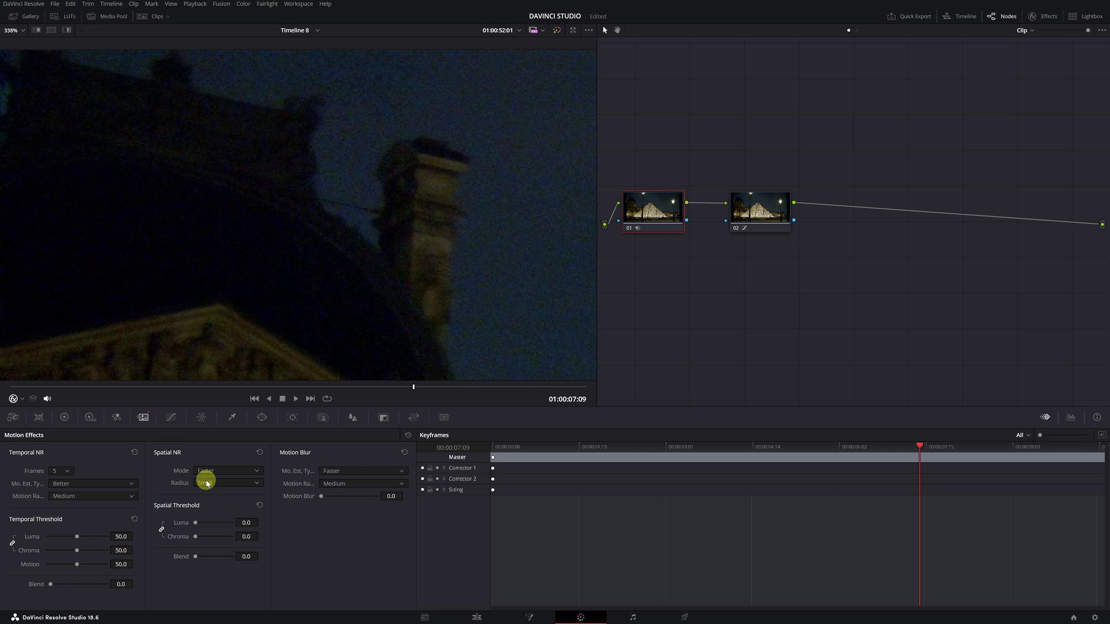
{"action": "left_click", "coordinate": [162, 528]}
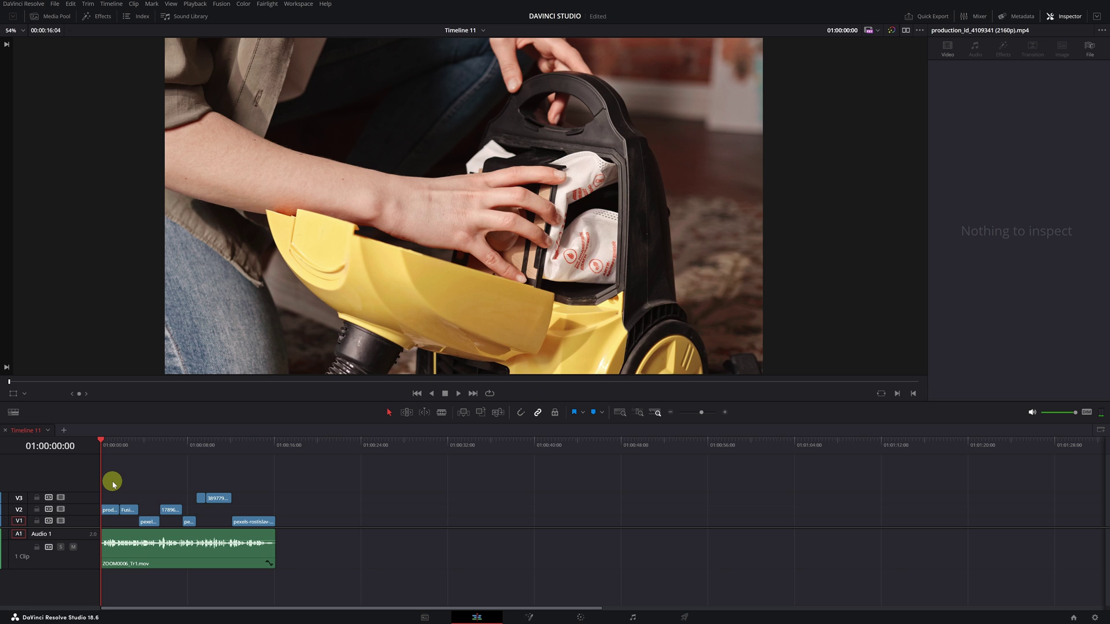
Play Timeline 11 to hear the voice track with vacuum noise.
{"action": "key", "text": "space"}
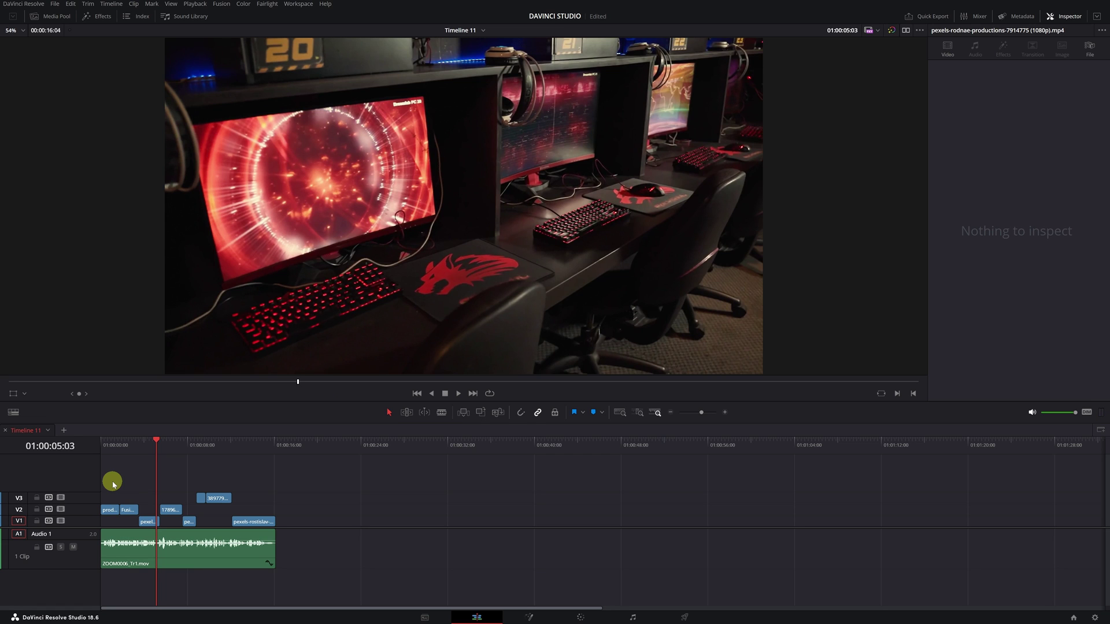
Select ZOOM0006_Tr1.mov, try Voice Isolation, and replay the timeline from the start.
{"action": "left_click", "coordinate": [164, 545]}
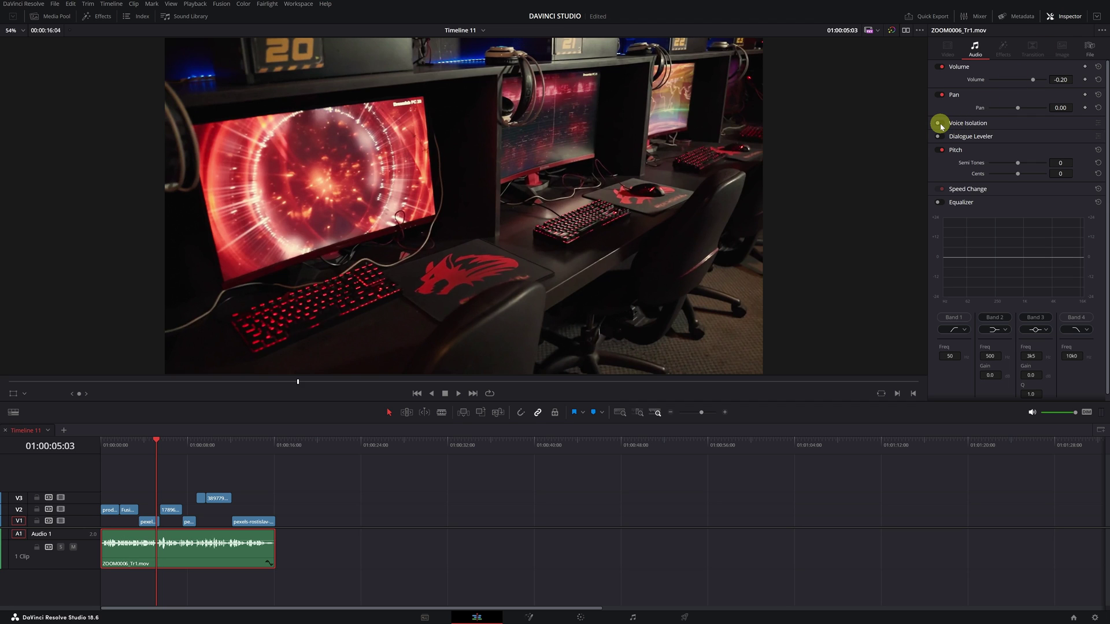
{"action": "left_click", "coordinate": [941, 124]}
{"action": "left_click", "coordinate": [942, 126]}
{"action": "left_click", "coordinate": [102, 444]}
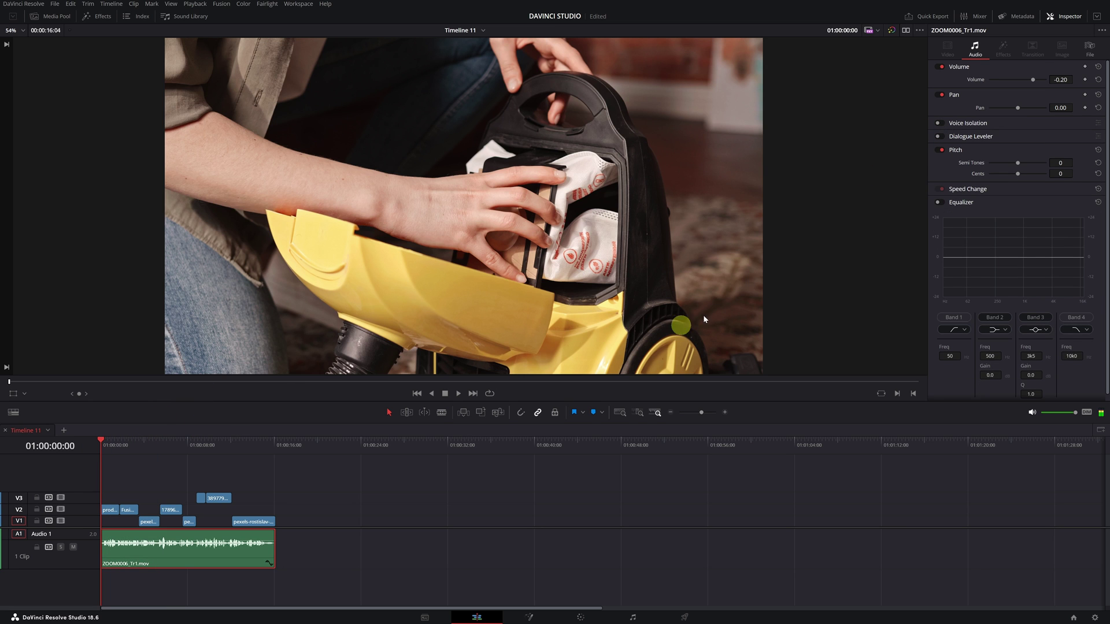
{"action": "key", "text": "space"}
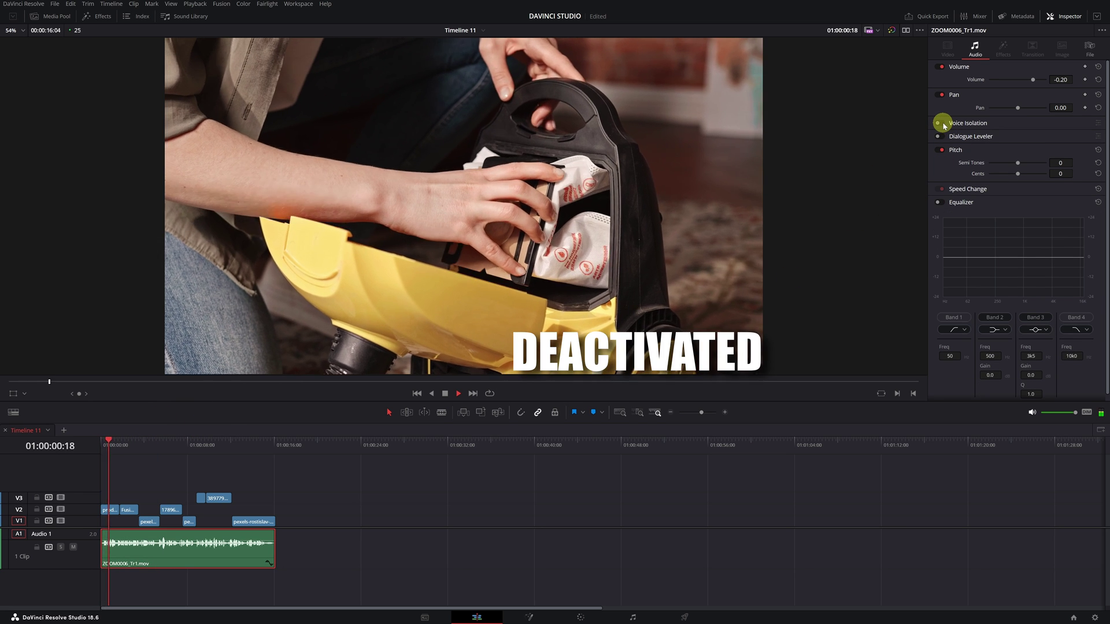
Compare Voice Isolation on and off during playback, leaving it on with amount 98.
{"action": "left_click", "coordinate": [944, 123]}
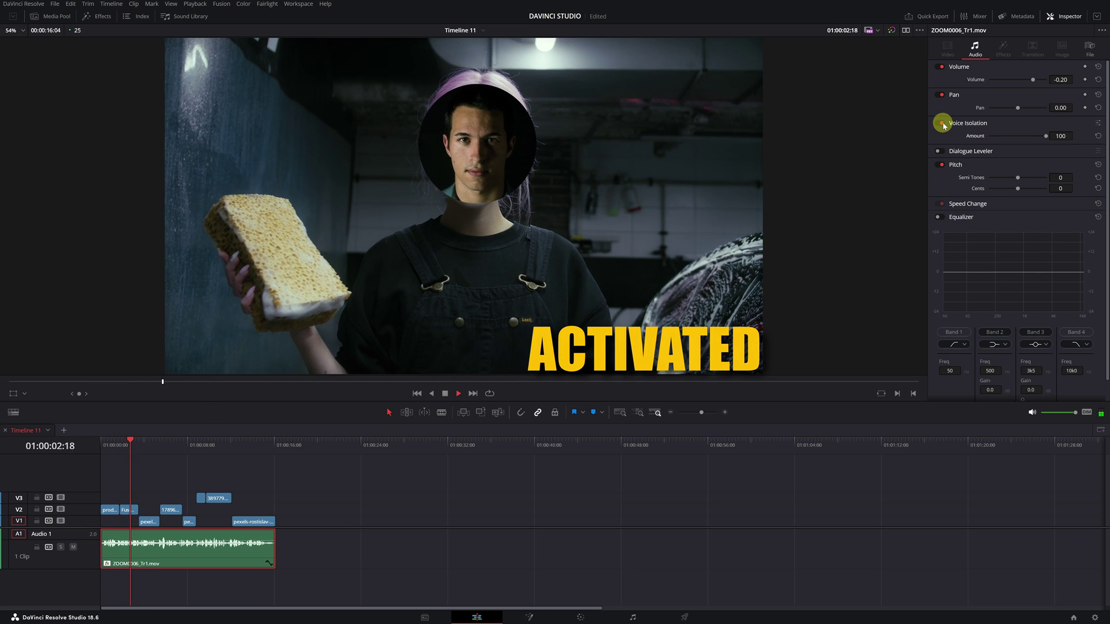
{"action": "left_click", "coordinate": [944, 124]}
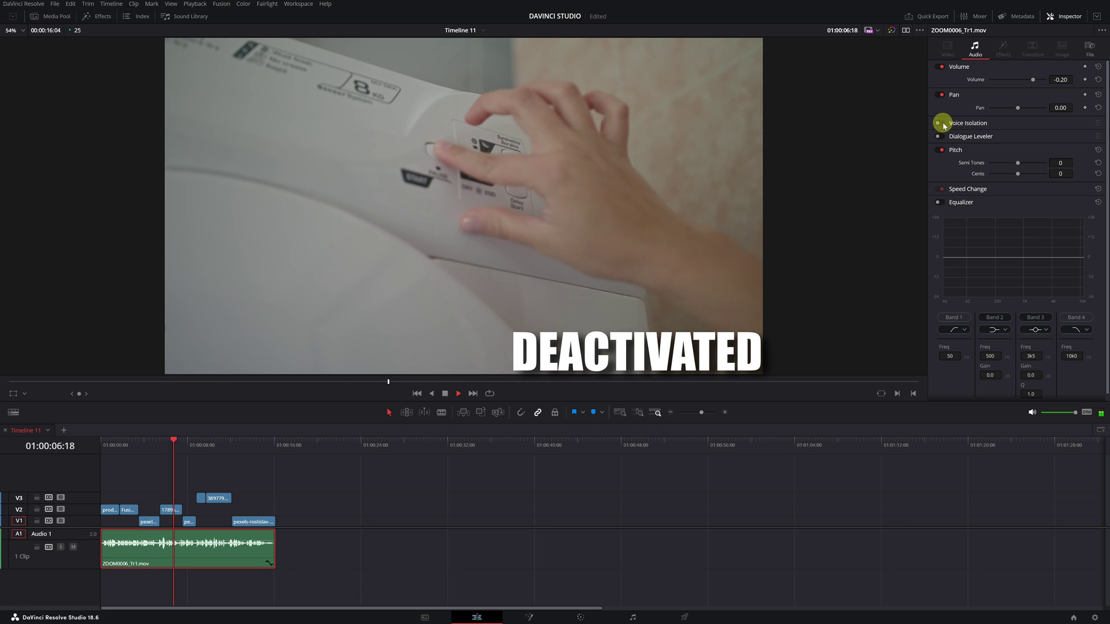
{"action": "left_click", "coordinate": [944, 124]}
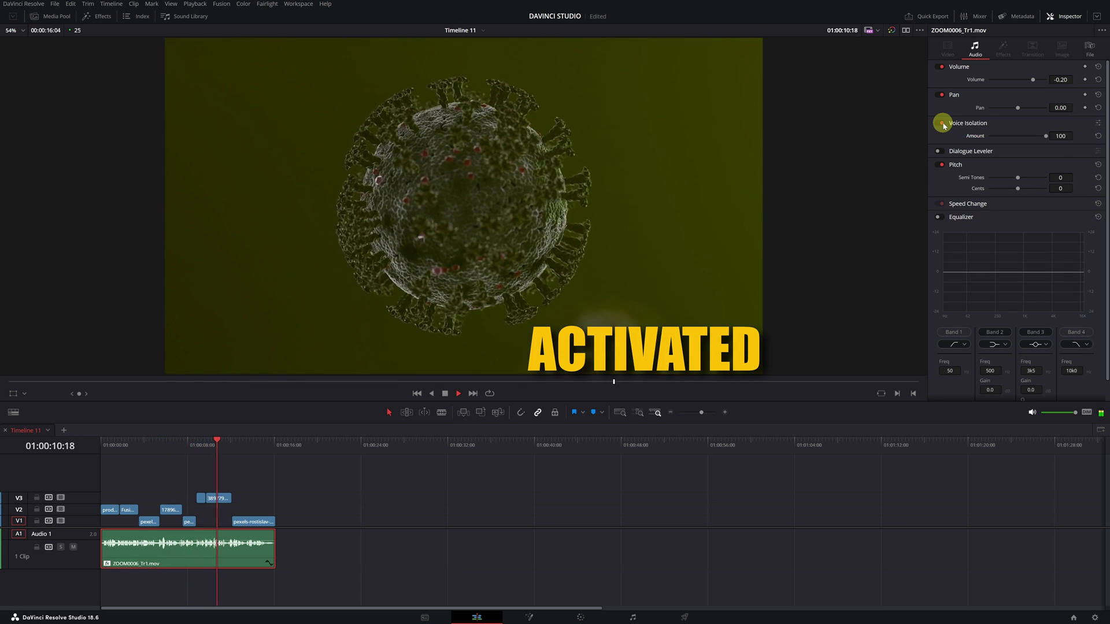
{"action": "left_click", "coordinate": [944, 125]}
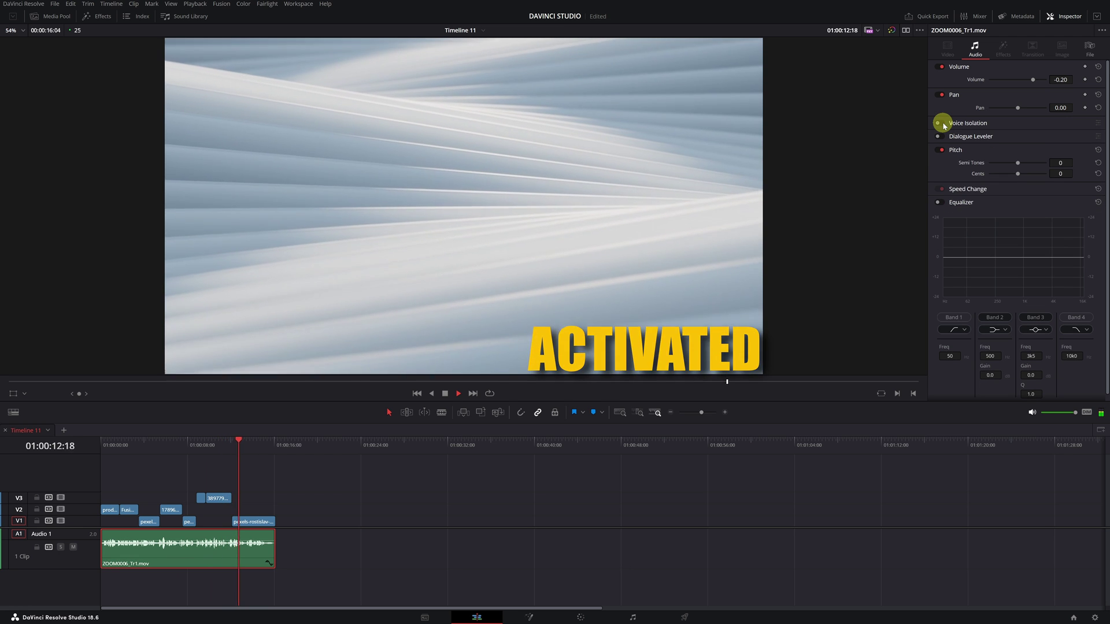
{"action": "left_click", "coordinate": [943, 124]}
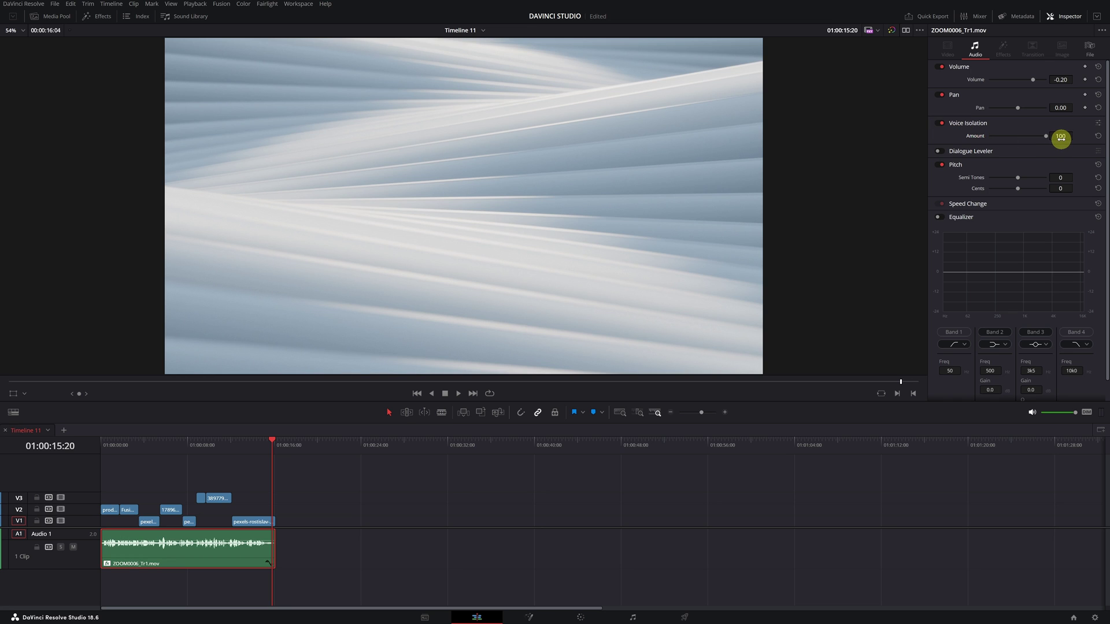
{"action": "left_click_drag", "start_coordinate": [1048, 136], "coordinate": [1047, 139]}
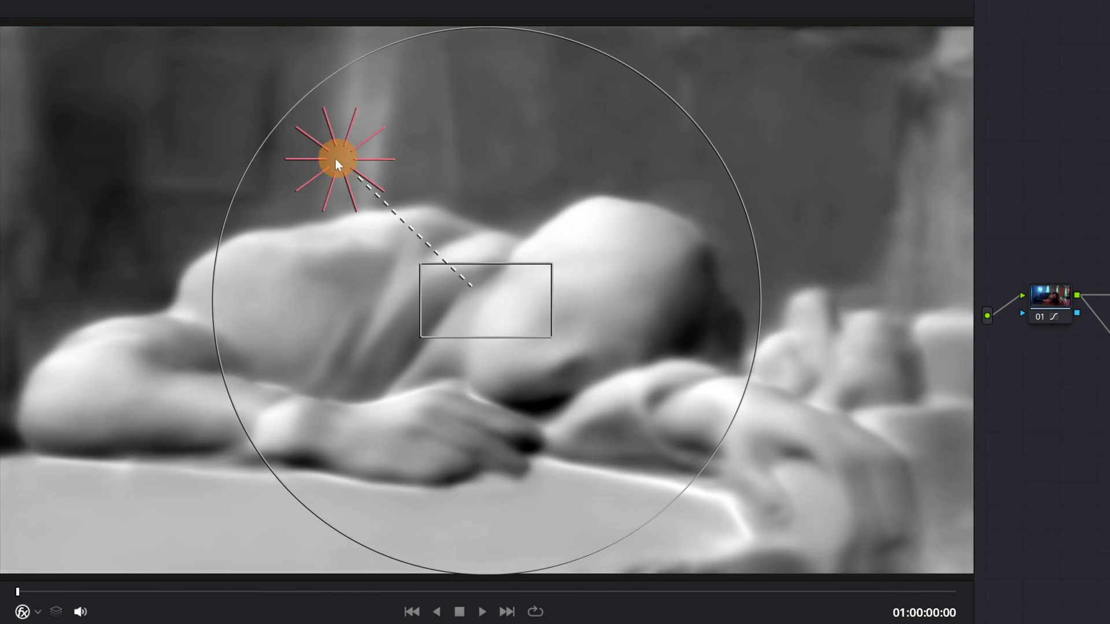
Drag the bar scene's Relight sun widget down to the lower left.
{"action": "mouse_move", "coordinate": [335, 159]}
{"action": "left_mouse_down"}
{"action": "mouse_move", "coordinate": [250, 178]}
{"action": "mouse_move", "coordinate": [226, 208]}
{"action": "mouse_move", "coordinate": [237, 365]}
{"action": "mouse_move", "coordinate": [336, 483]}
{"action": "mouse_move", "coordinate": [518, 515]}
{"action": "mouse_move", "coordinate": [729, 409]}
{"action": "mouse_move", "coordinate": [730, 148]}
{"action": "mouse_move", "coordinate": [520, 18]}
{"action": "left_mouse_up"}
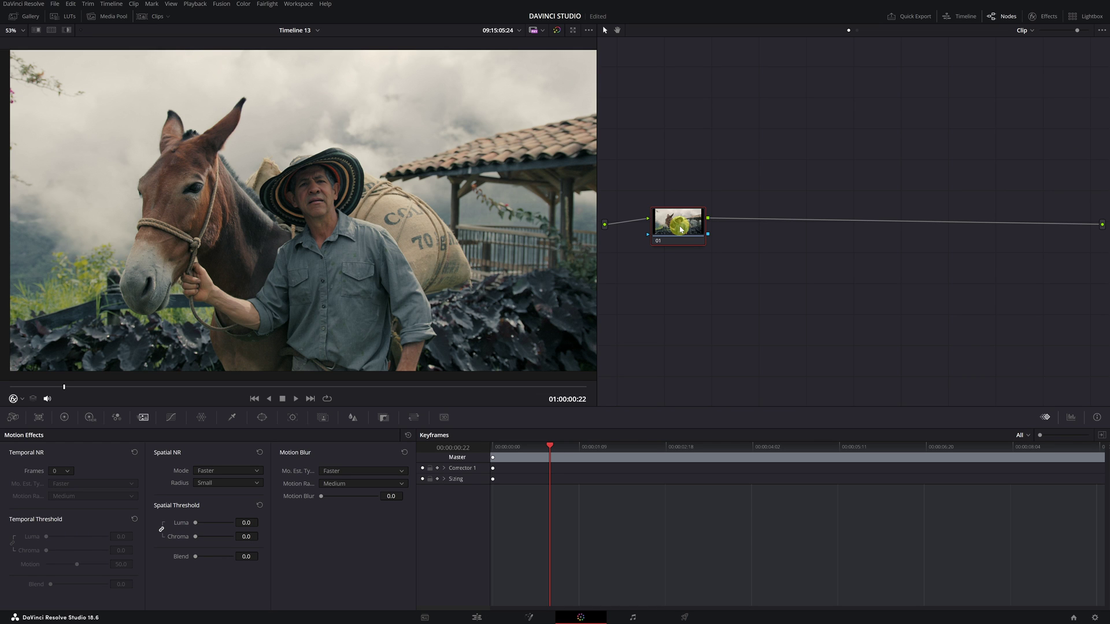
Add two serial nodes after node 01 on the mule clip.
{"action": "right_click", "coordinate": [679, 229]}
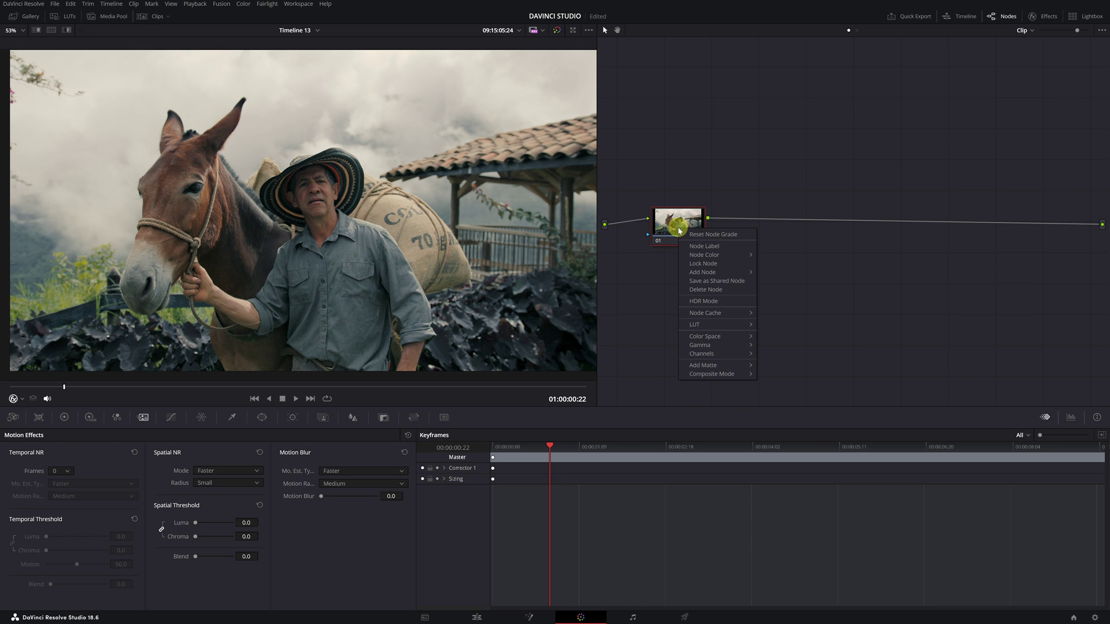
{"action": "left_click", "coordinate": [783, 273]}
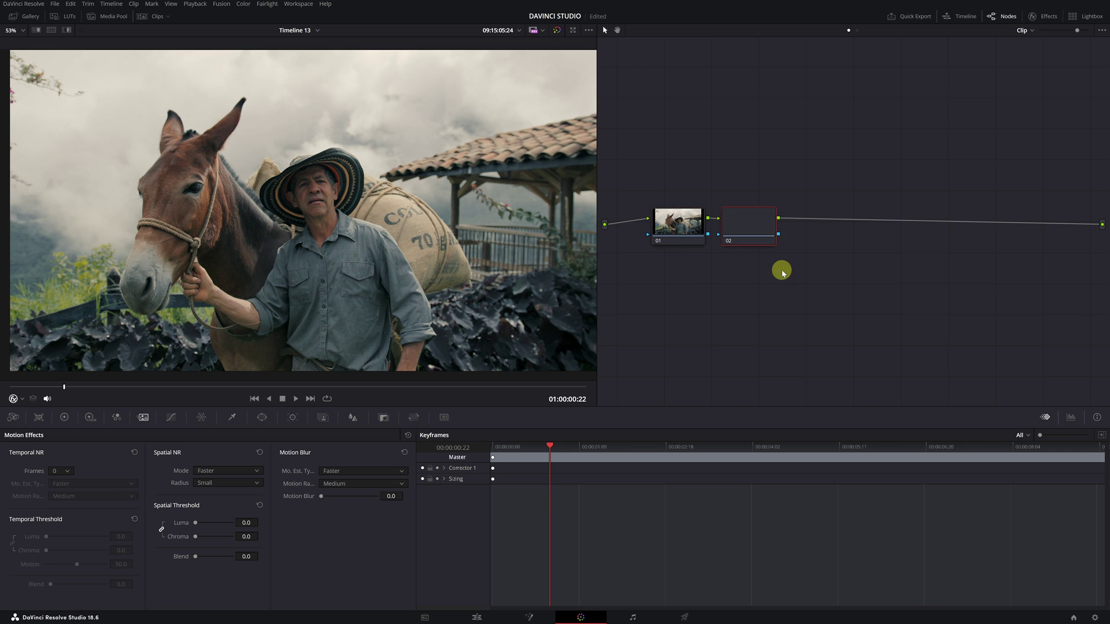
{"action": "right_click", "coordinate": [747, 224]}
{"action": "mouse_move", "coordinate": [772, 272]}
{"action": "left_click", "coordinate": [840, 272]}
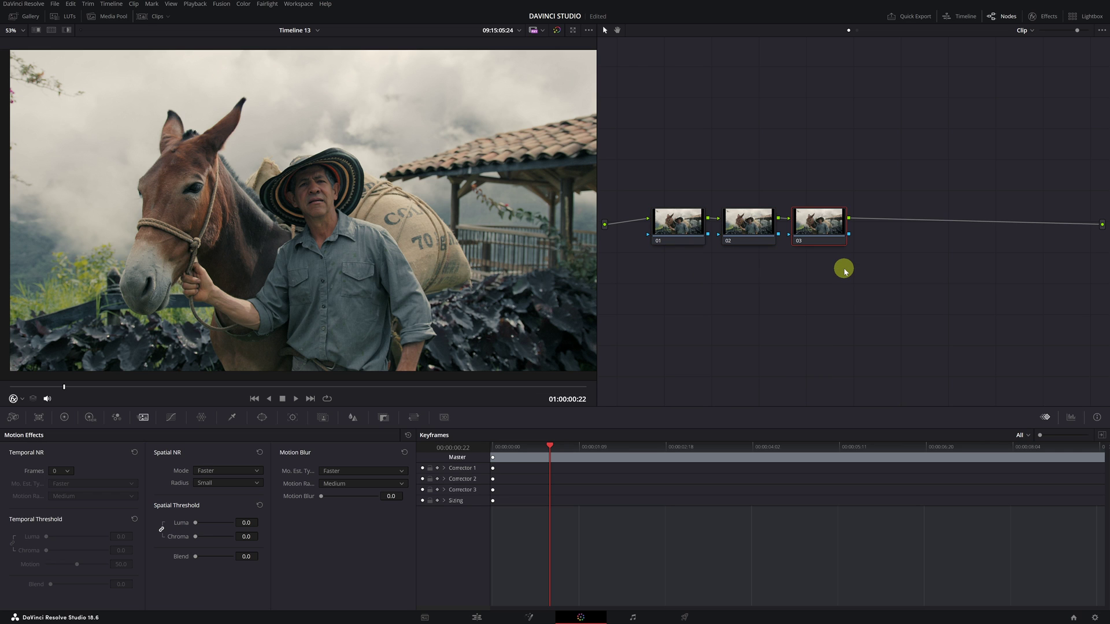
Apply the Relight effect from the Effects Library to nodes 02 and 03.
{"action": "left_click", "coordinate": [1049, 16]}
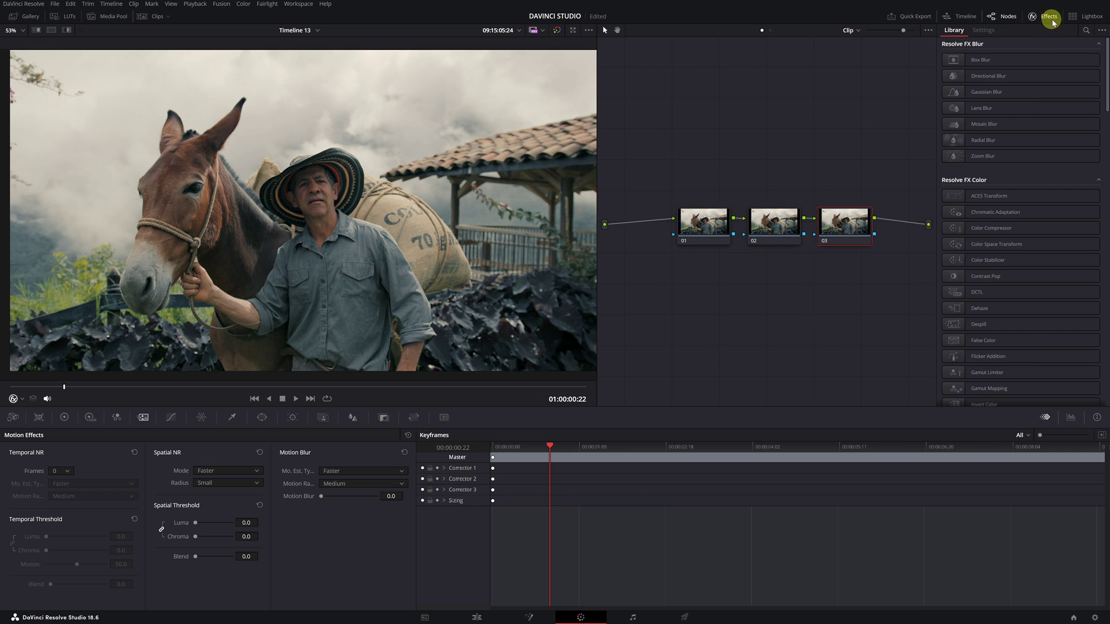
{"action": "left_click", "coordinate": [1087, 31]}
{"action": "type", "text": "religh"}
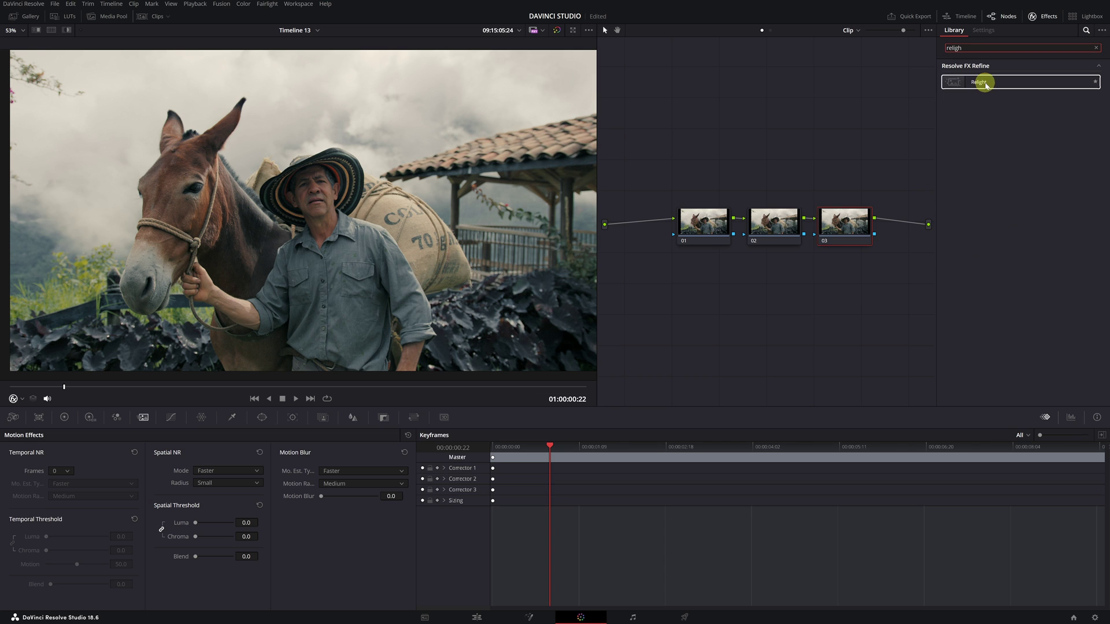
{"action": "left_click_drag", "start_coordinate": [980, 82], "coordinate": [771, 228]}
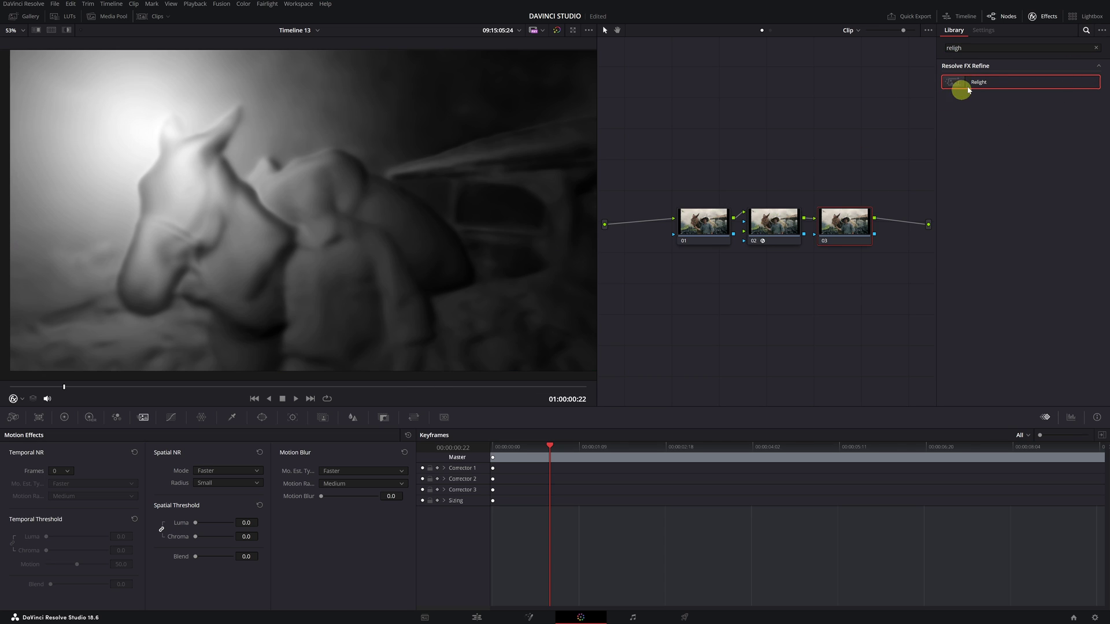
{"action": "left_click_drag", "start_coordinate": [962, 81], "coordinate": [843, 227]}
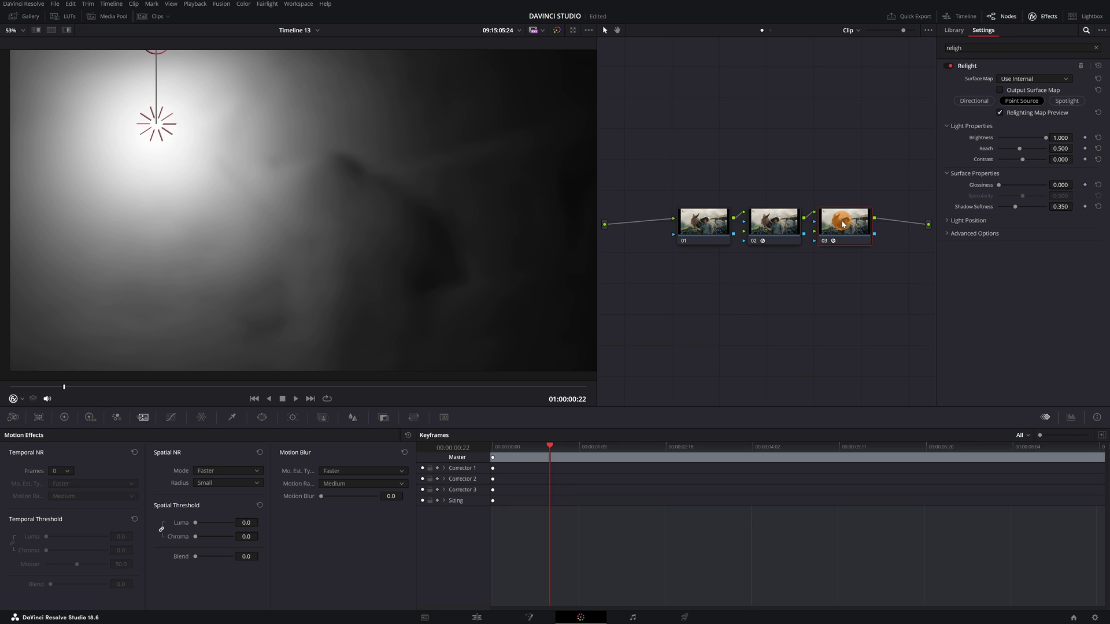
Move node 02 below the row, linking node 01 to node 03 and node 02 to node 03's blue input.
{"action": "left_click_drag", "start_coordinate": [844, 224], "coordinate": [875, 224]}
{"action": "left_click_drag", "start_coordinate": [704, 224], "coordinate": [666, 221]}
{"action": "left_click", "coordinate": [773, 224]}
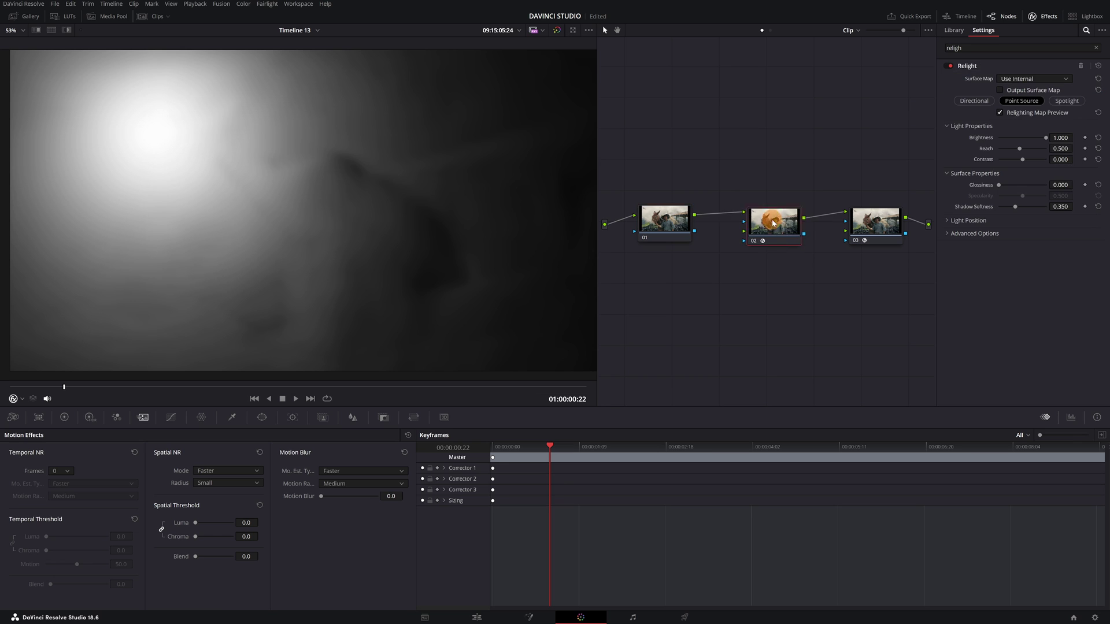
{"action": "left_click_drag", "start_coordinate": [773, 224], "coordinate": [769, 297]}
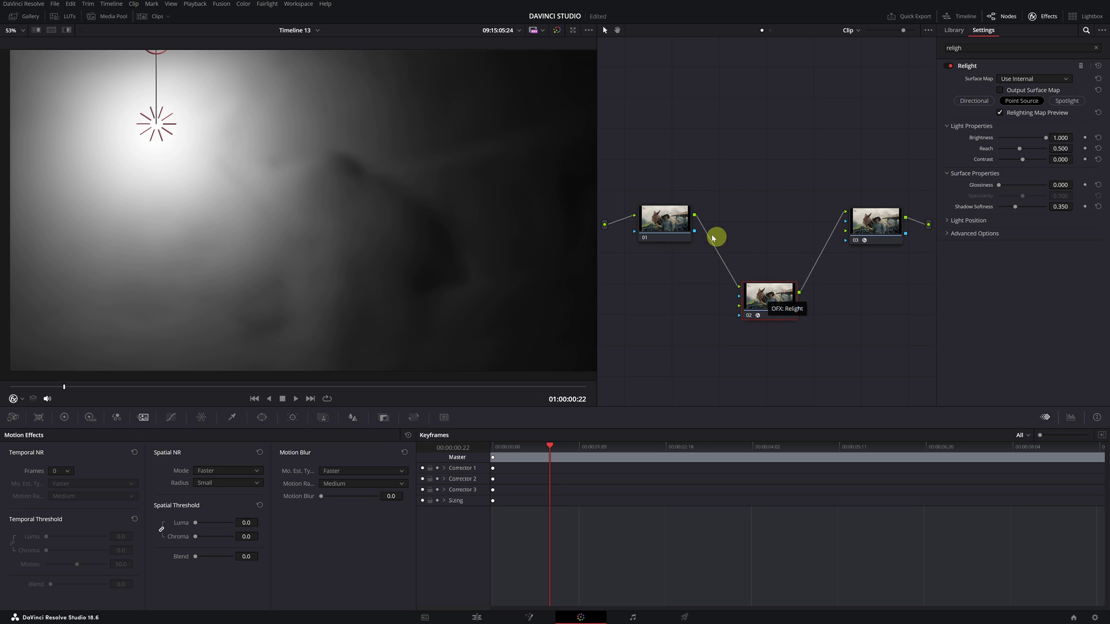
{"action": "left_click_drag", "start_coordinate": [697, 217], "coordinate": [846, 211]}
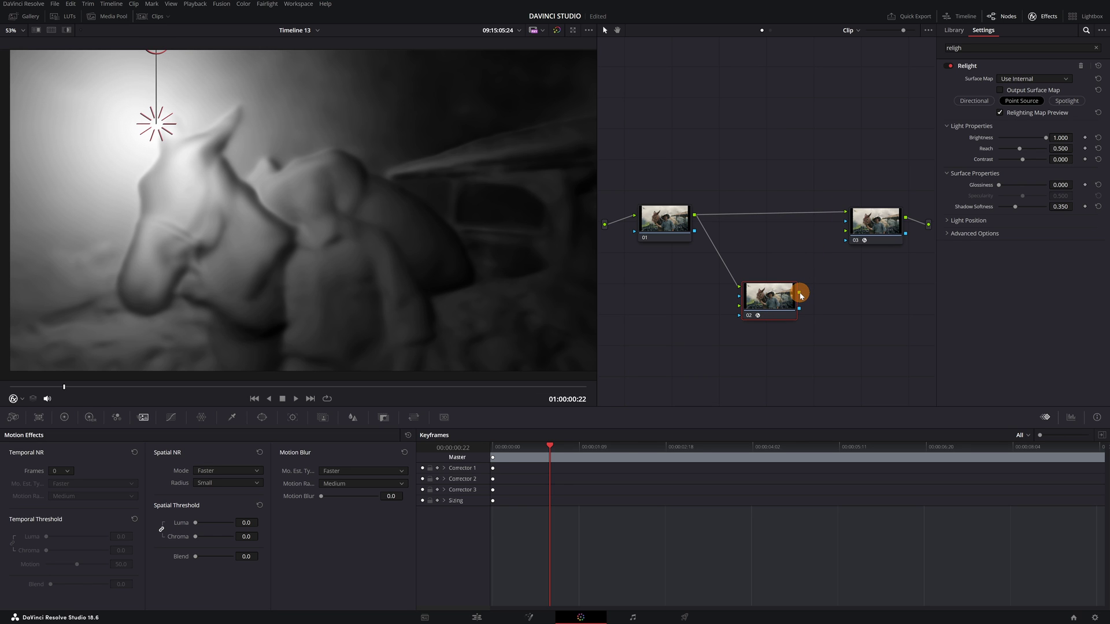
{"action": "left_click_drag", "start_coordinate": [799, 294], "coordinate": [844, 237]}
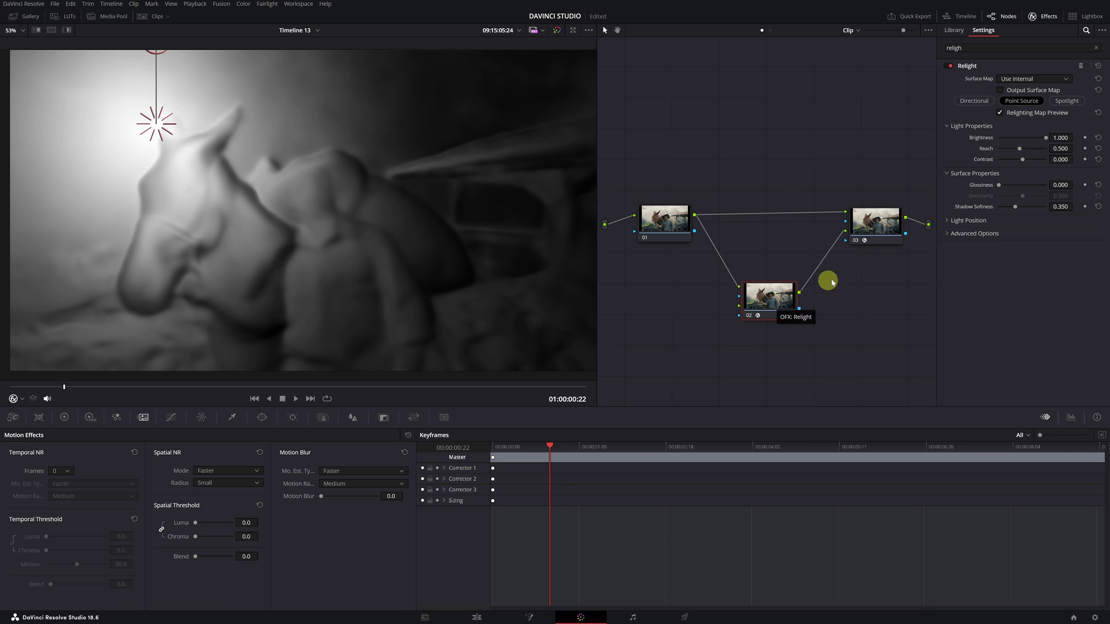
On node 03's Relight, set the Surface Map to Use Input 2.
{"action": "left_click", "coordinate": [1002, 90]}
{"action": "left_click", "coordinate": [877, 222]}
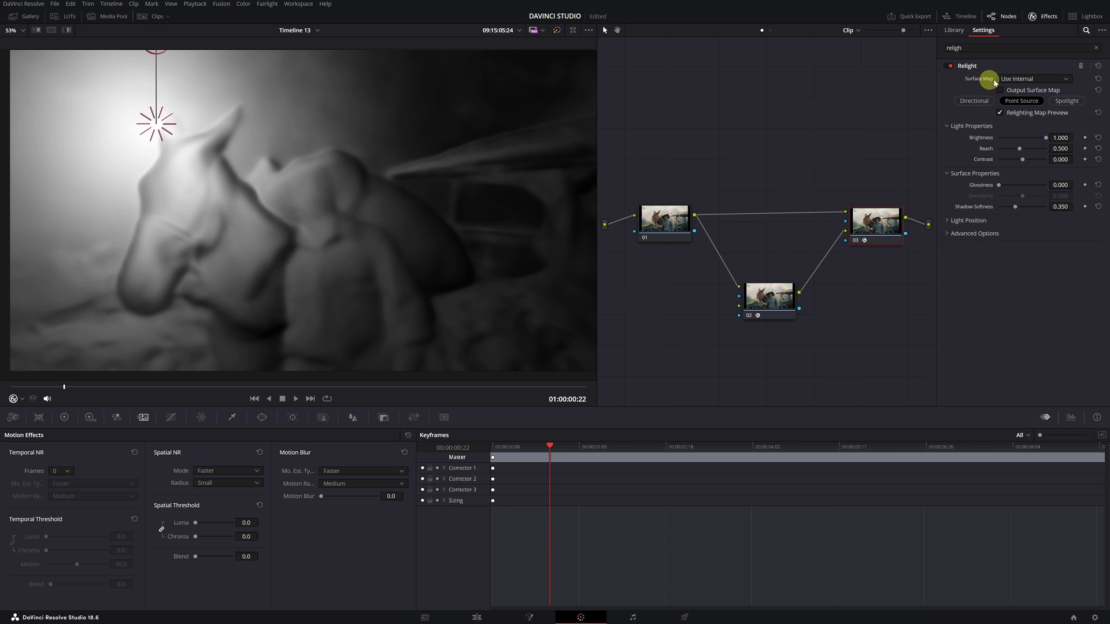
{"action": "left_click", "coordinate": [1059, 80]}
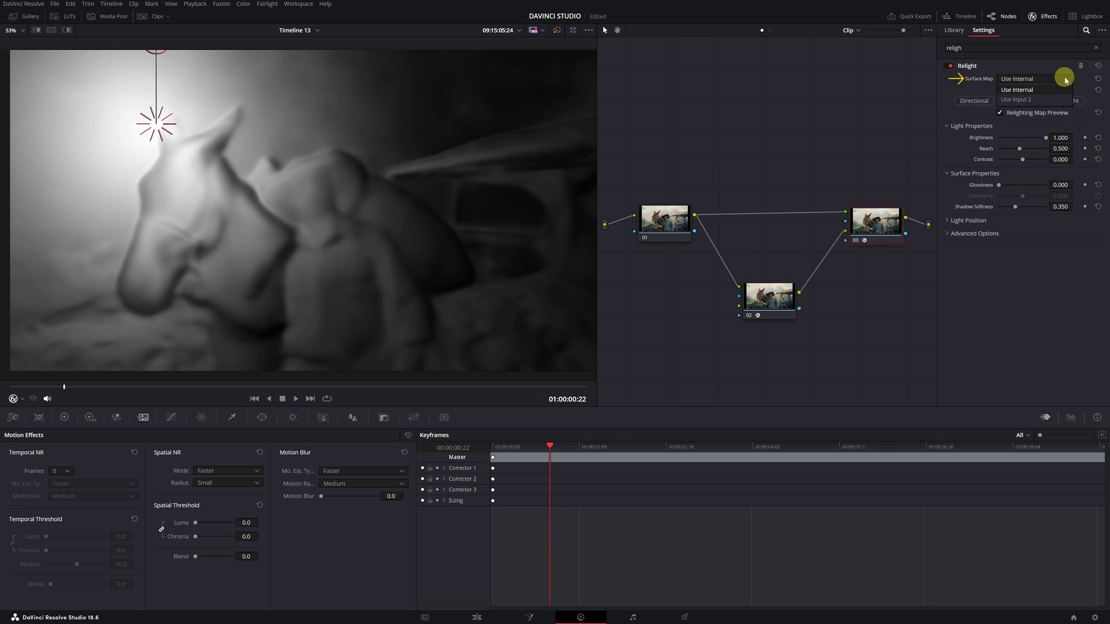
{"action": "left_click", "coordinate": [1025, 101]}
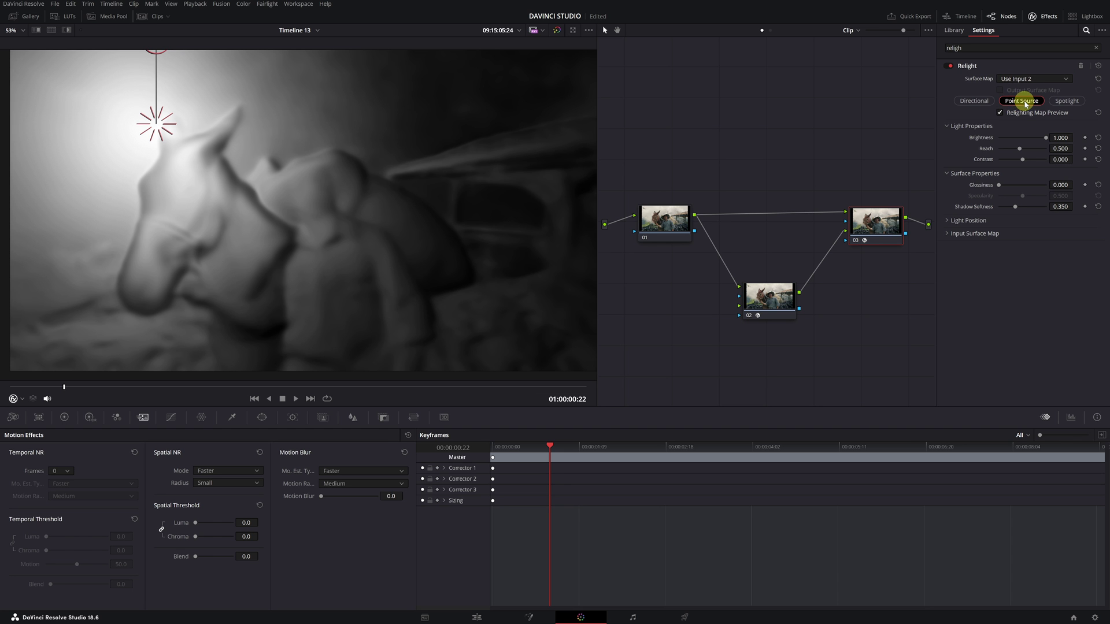
Switch to a directional light aimed from the top-right and turn off Relighting Map Preview.
{"action": "left_click_drag", "start_coordinate": [156, 125], "coordinate": [399, 134]}
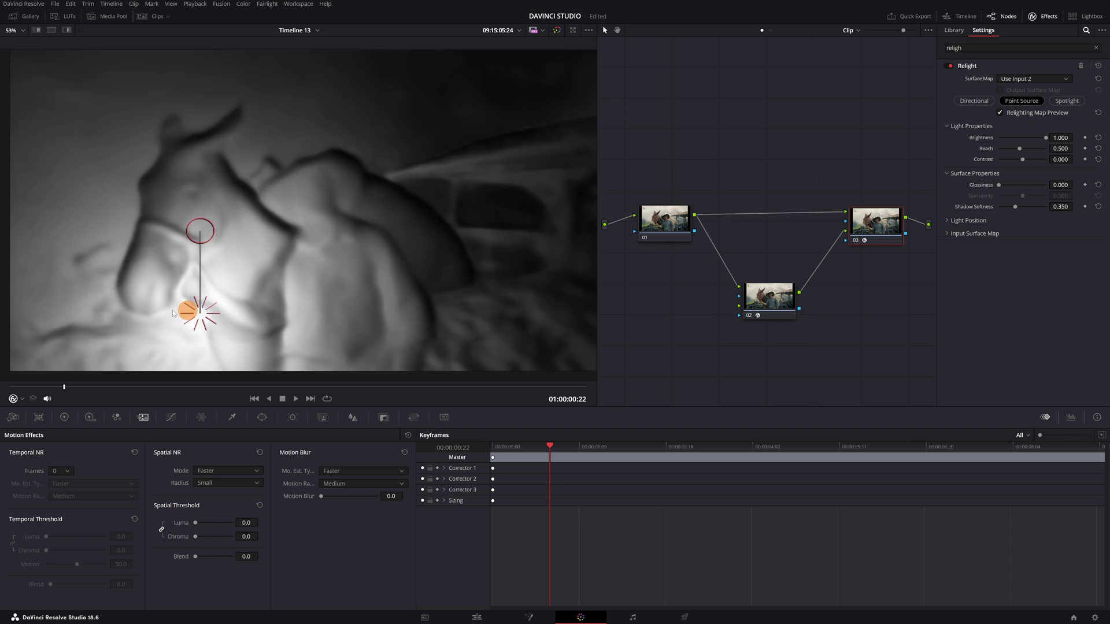
{"action": "left_click", "coordinate": [974, 100]}
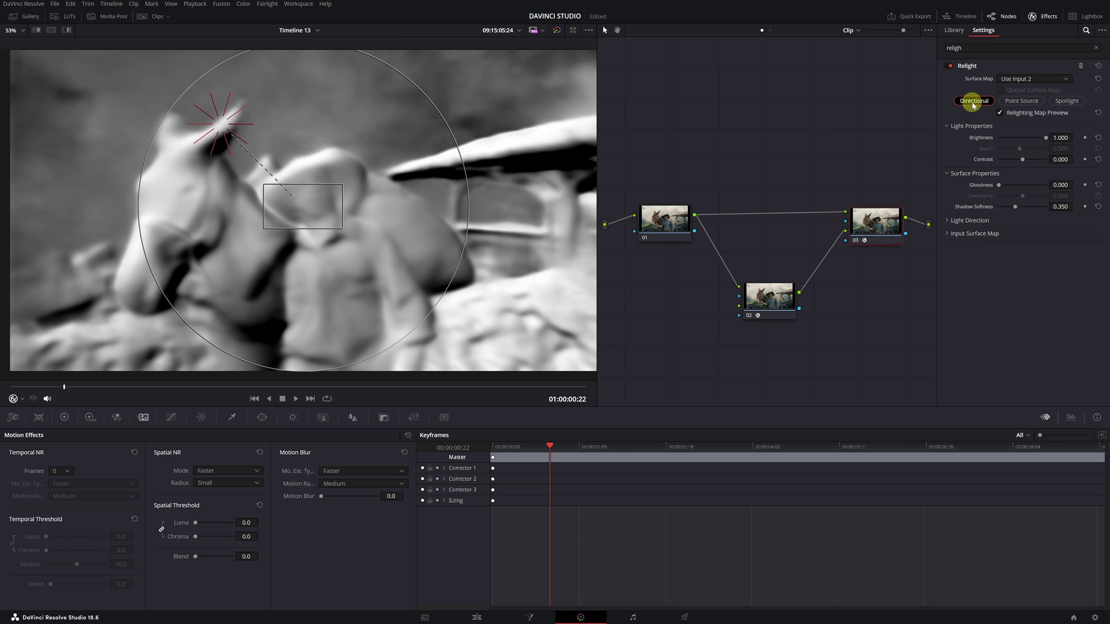
{"action": "left_click_drag", "start_coordinate": [221, 122], "coordinate": [408, 76]}
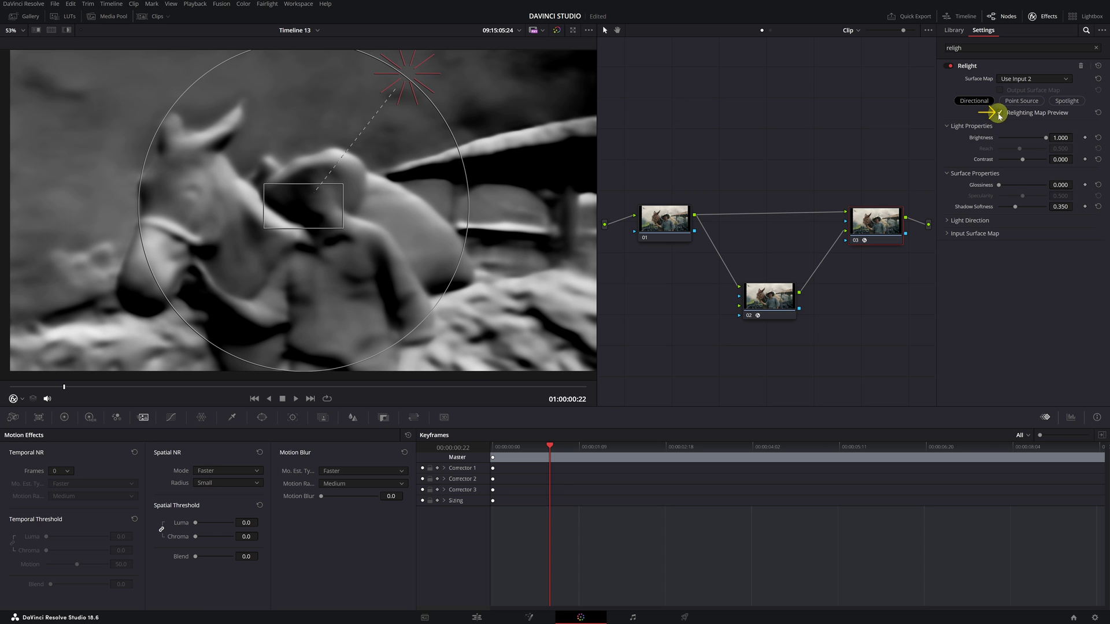
{"action": "left_click", "coordinate": [998, 113]}
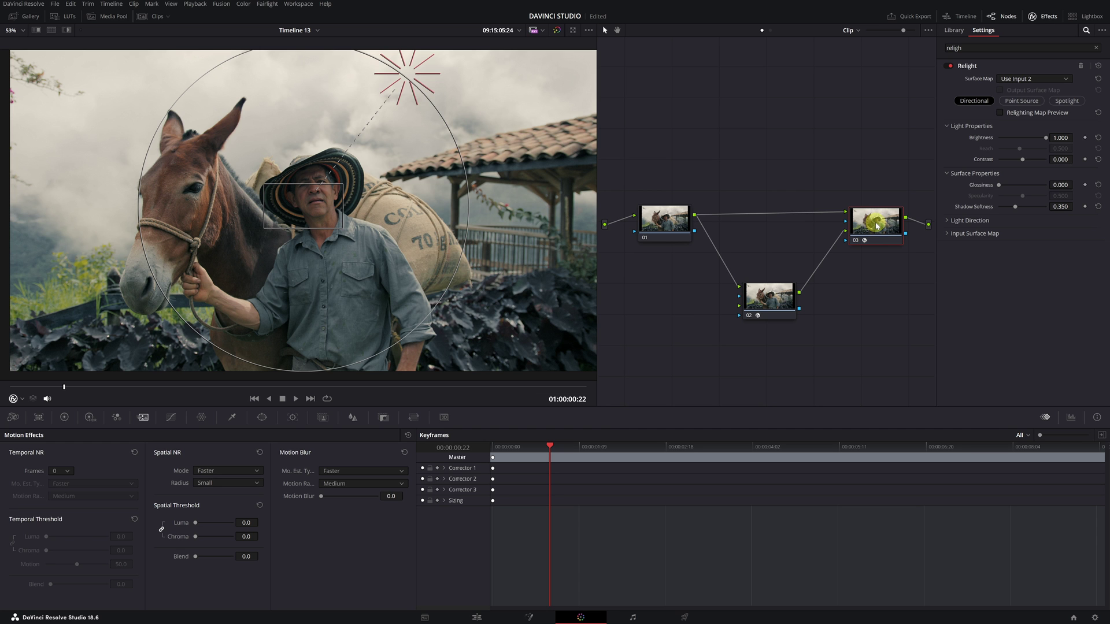
In the Primaries wheels, set Gain 1.26, Gamma -0.10, Lift -0.02, and warm the Gain wheel.
{"action": "left_click", "coordinate": [64, 418]}
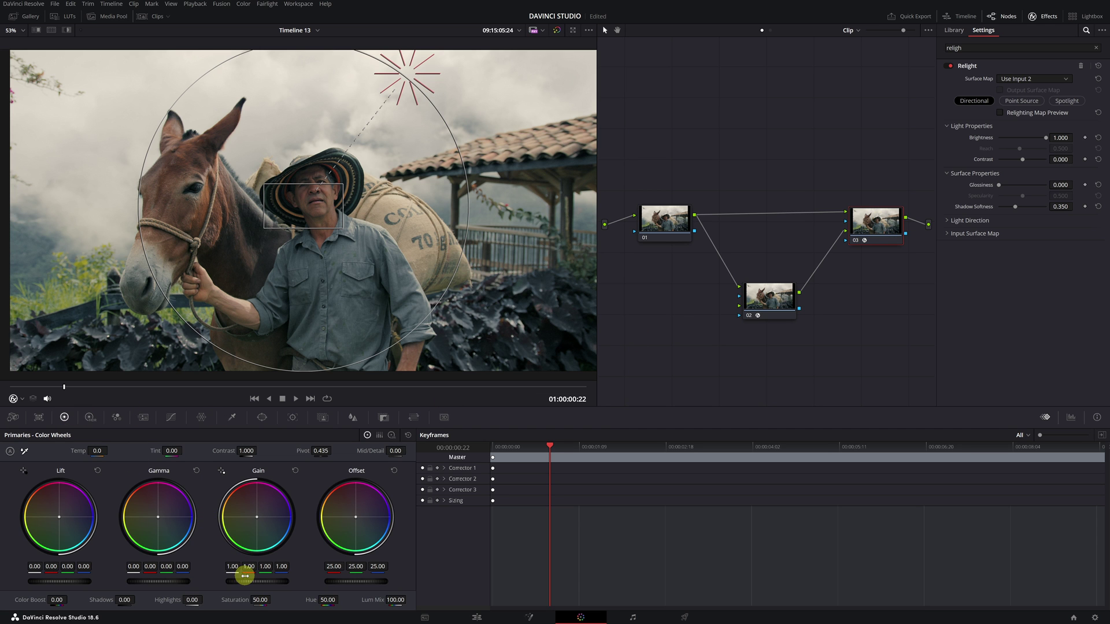
{"action": "left_click_drag", "start_coordinate": [247, 581], "coordinate": [270, 581]}
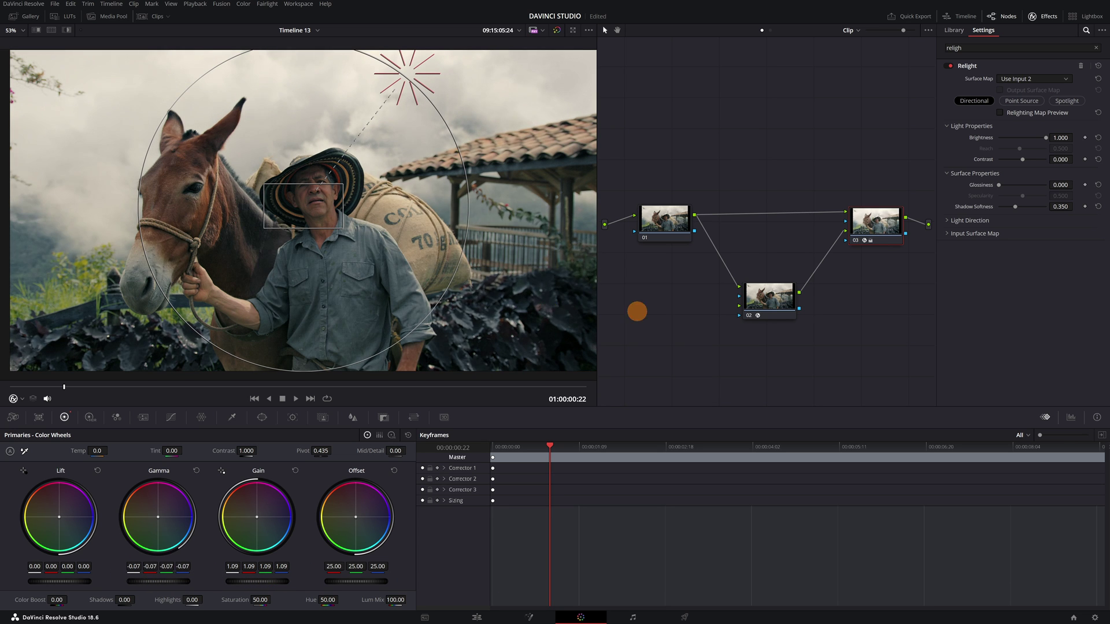
{"action": "left_click_drag", "start_coordinate": [160, 581], "coordinate": [135, 582]}
{"action": "left_click_drag", "start_coordinate": [50, 583], "coordinate": [45, 584]}
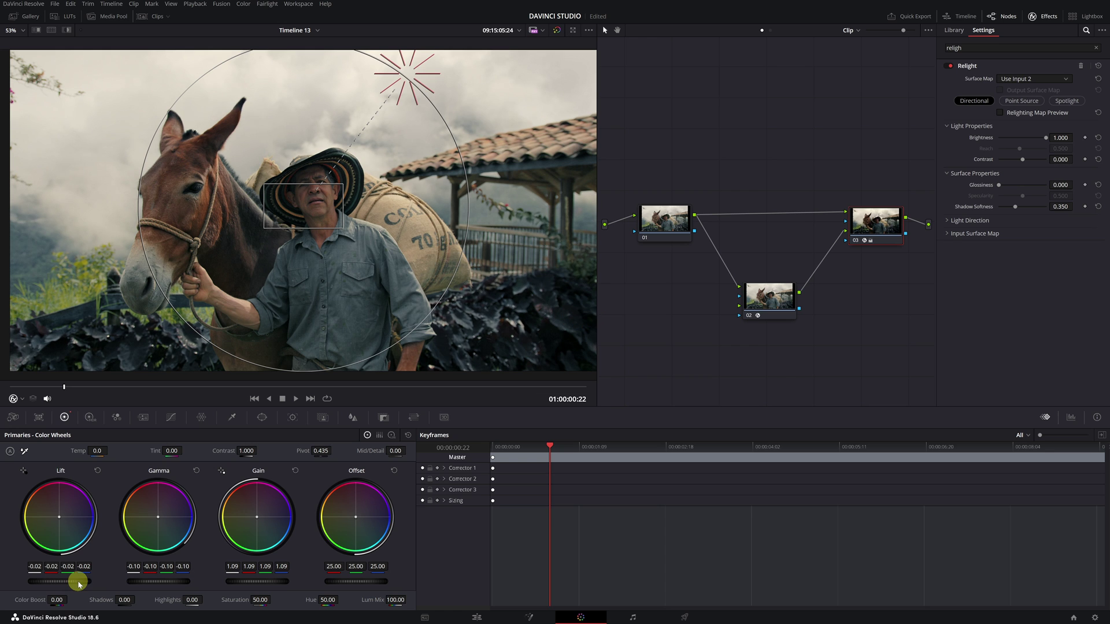
{"action": "left_click_drag", "start_coordinate": [251, 581], "coordinate": [269, 581]}
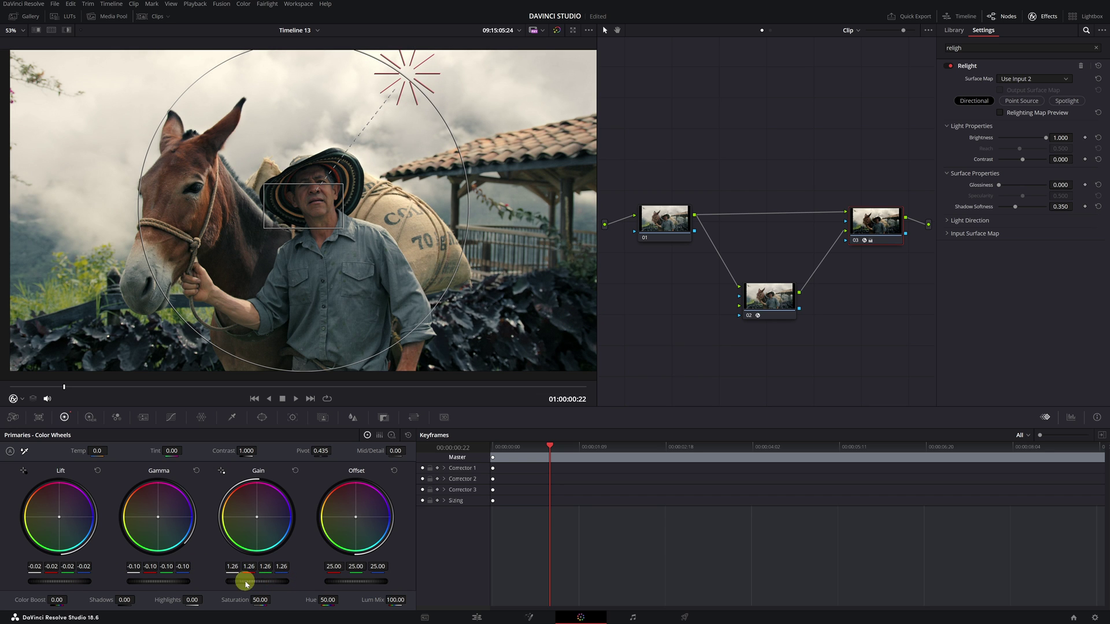
{"action": "left_click_drag", "start_coordinate": [223, 552], "coordinate": [208, 501]}
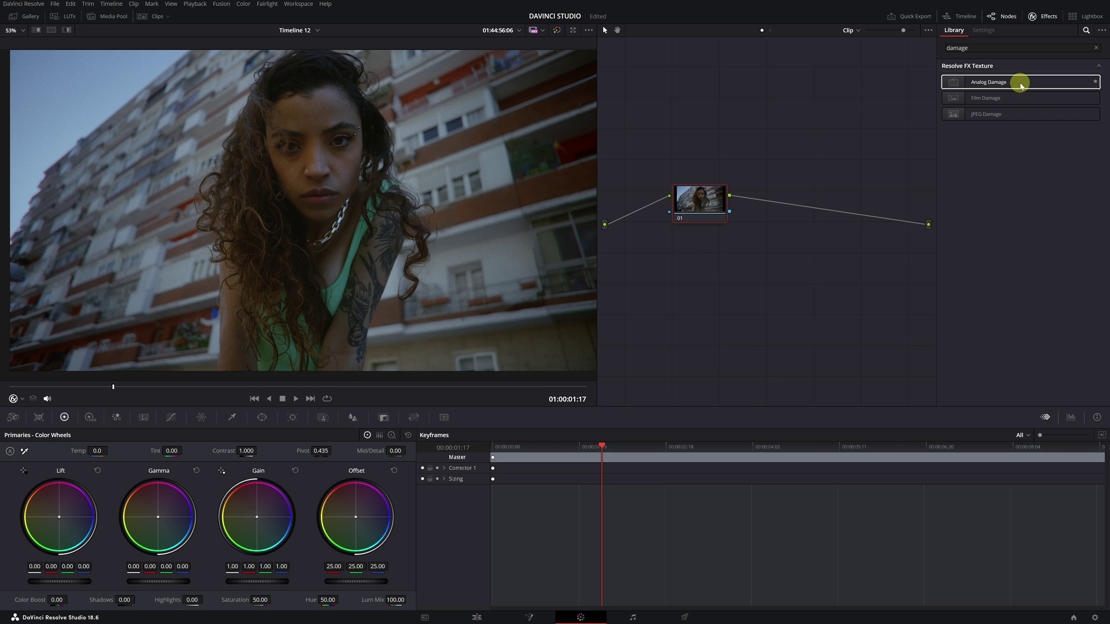
Apply Analog Damage to the portrait's node, try the 1970s preset, then settle on Clean VHS.
{"action": "left_click_drag", "start_coordinate": [1022, 83], "coordinate": [711, 211]}
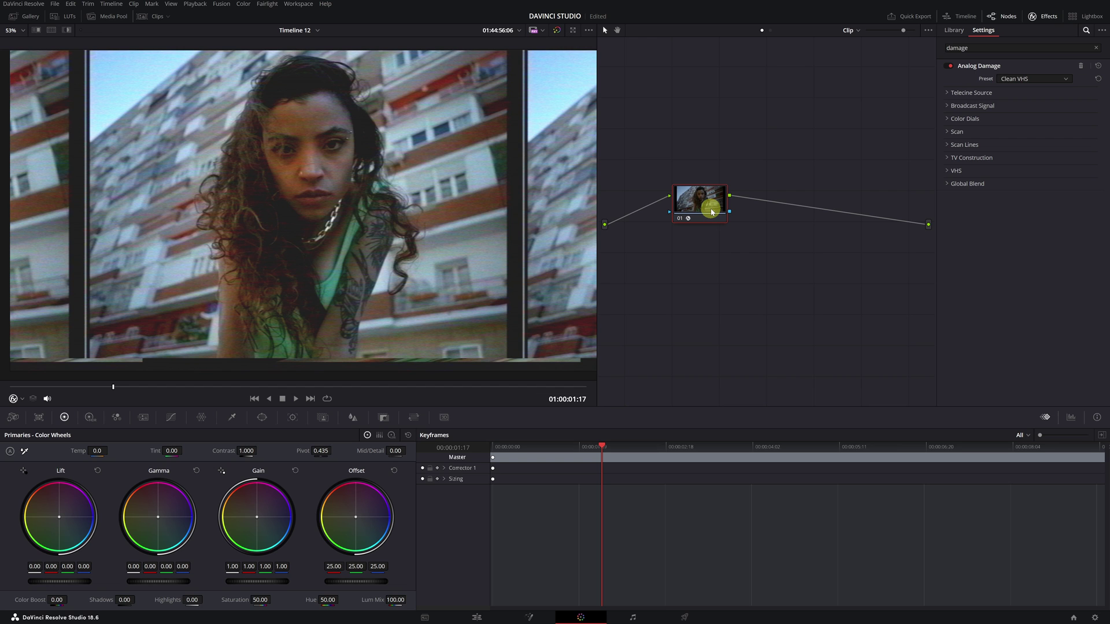
{"action": "left_click", "coordinate": [1064, 81]}
{"action": "left_click", "coordinate": [1025, 130]}
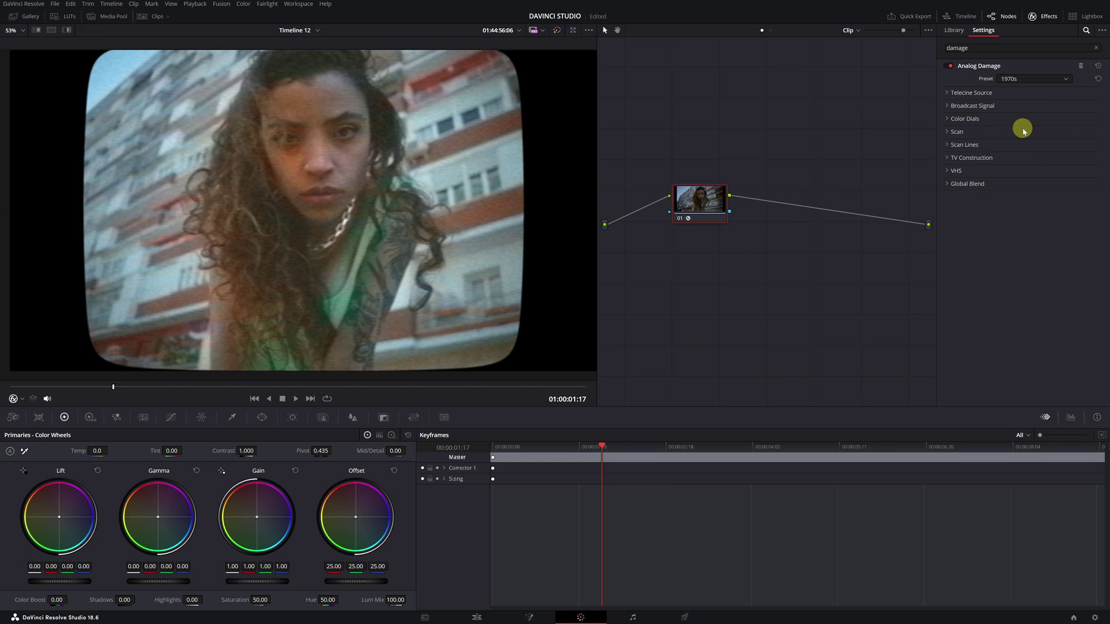
{"action": "left_click", "coordinate": [1017, 149]}
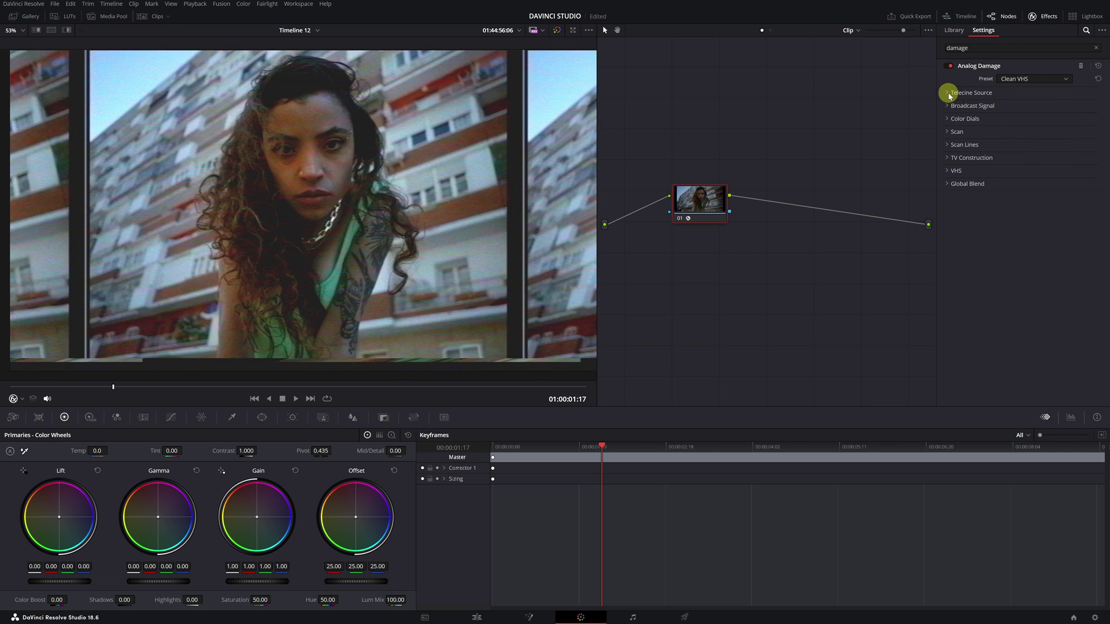
Adjust a Telecine Source setting and raise Broadcast Signal noise.
{"action": "left_click", "coordinate": [972, 93]}
{"action": "left_click_drag", "start_coordinate": [1011, 105], "coordinate": [1017, 105]}
{"action": "left_click", "coordinate": [973, 140]}
{"action": "left_click_drag", "start_coordinate": [1014, 162], "coordinate": [1021, 163]}
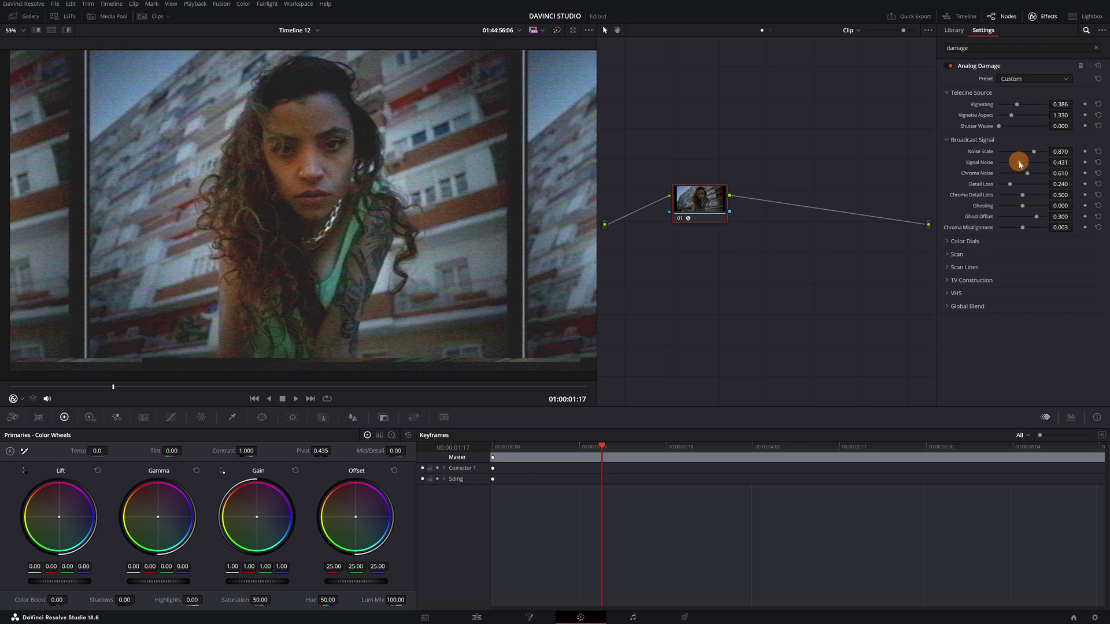